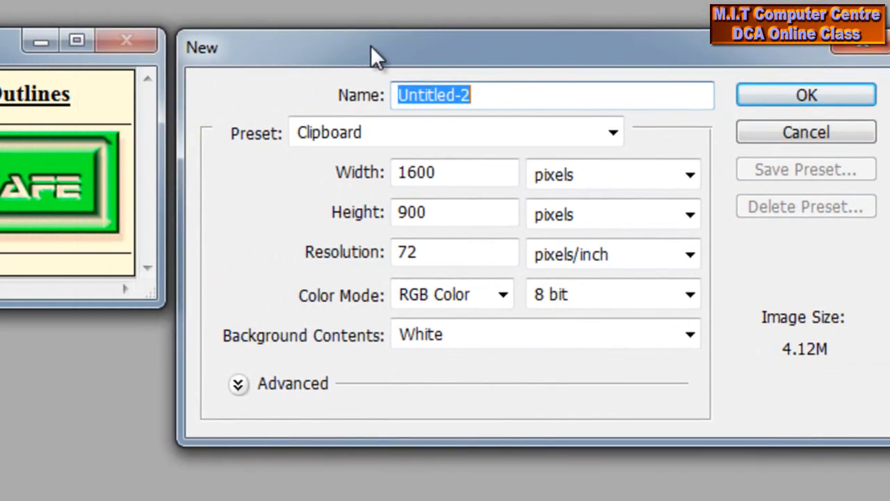
- Create a new document from the 640 x 480 preset with a transparent background
{"action": "left_click", "coordinate": [431, 132]}
{"action": "left_click", "coordinate": [373, 436]}
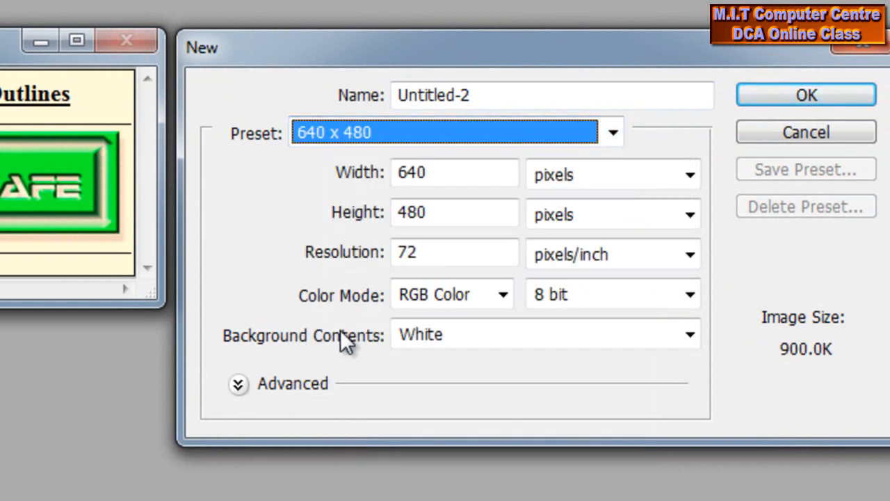
{"action": "left_click", "coordinate": [460, 335]}
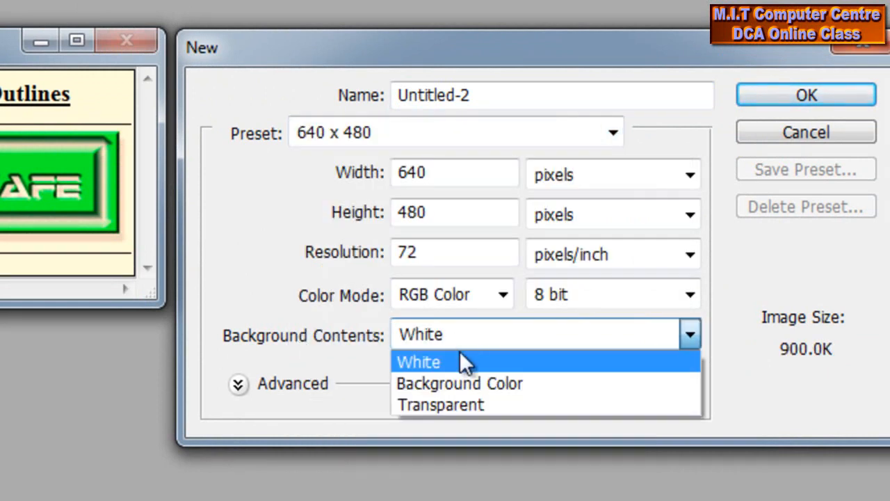
{"action": "left_click", "coordinate": [460, 400]}
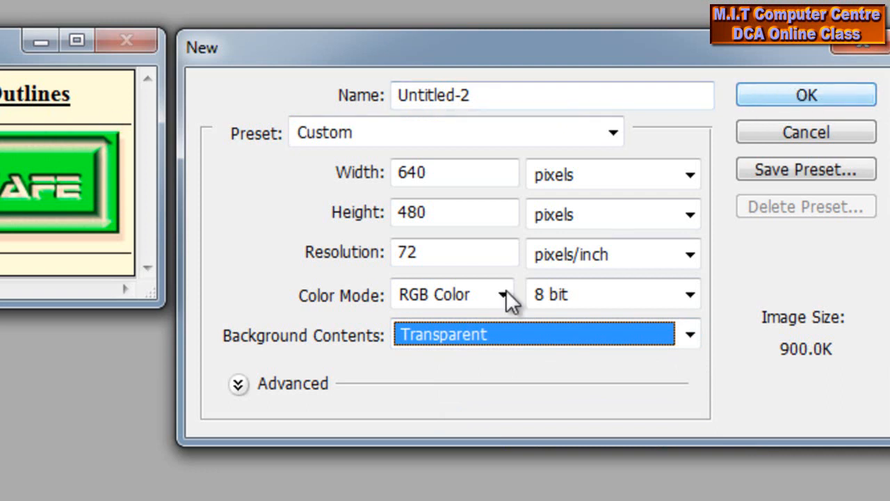
{"action": "left_click", "coordinate": [815, 96]}
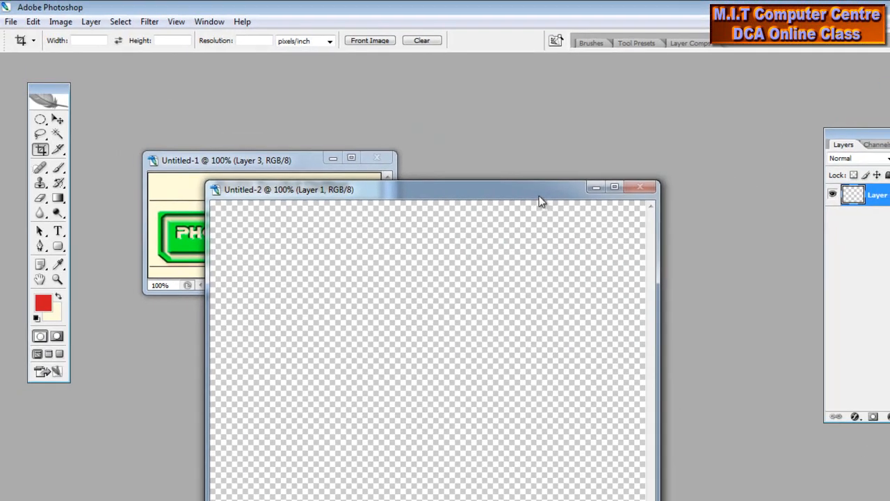
- Arrange the Untitled-1 reference and the new Untitled-2 document side by side, leaving the new document active
{"action": "left_click_drag", "start_coordinate": [540, 199], "coordinate": [660, 126]}
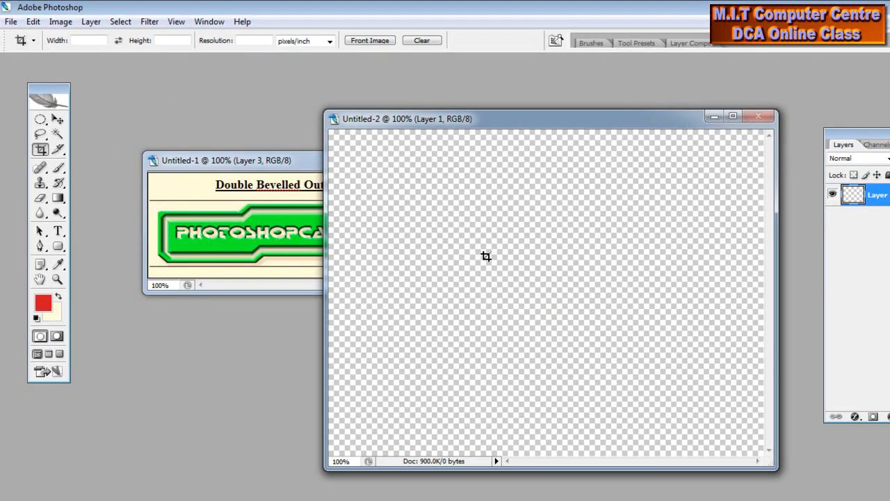
{"action": "left_click_drag", "start_coordinate": [274, 160], "coordinate": [206, 144]}
{"action": "left_click", "coordinate": [699, 230]}
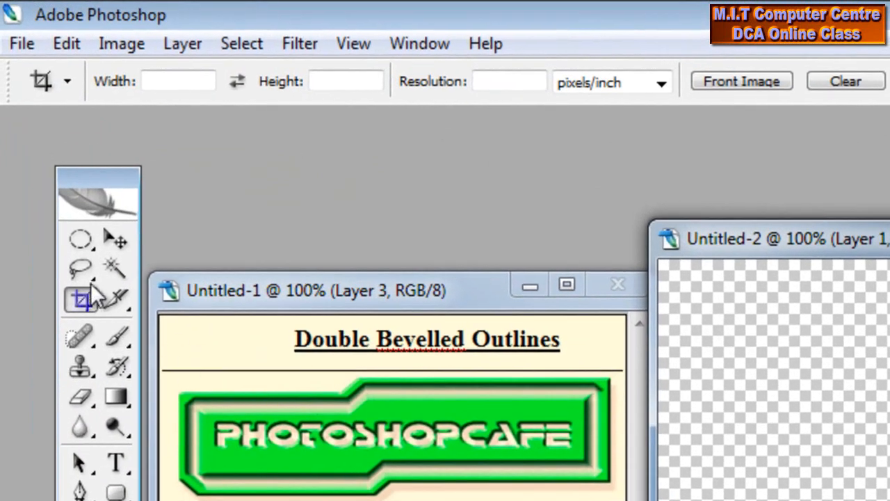
- Draw a closed Polygonal Lasso selection in Untitled-2 that copies the stepped banner outline of the reference
{"action": "left_click", "coordinate": [39, 128]}
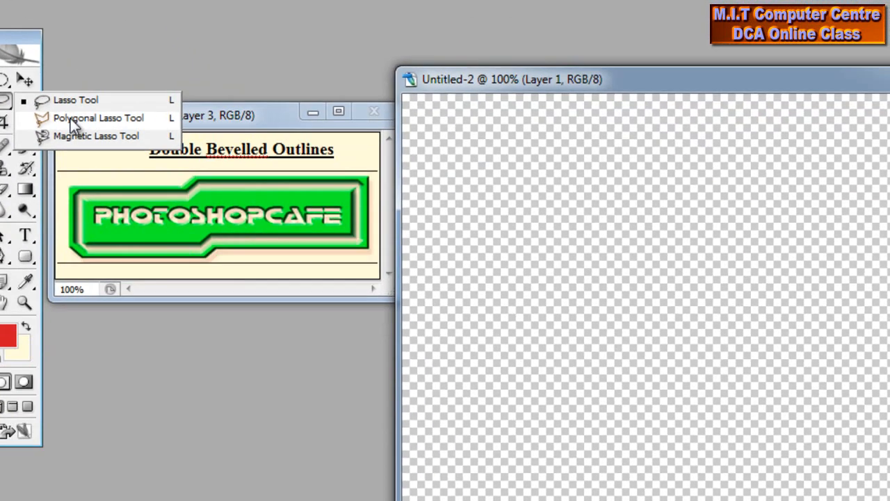
{"action": "left_click", "coordinate": [183, 294]}
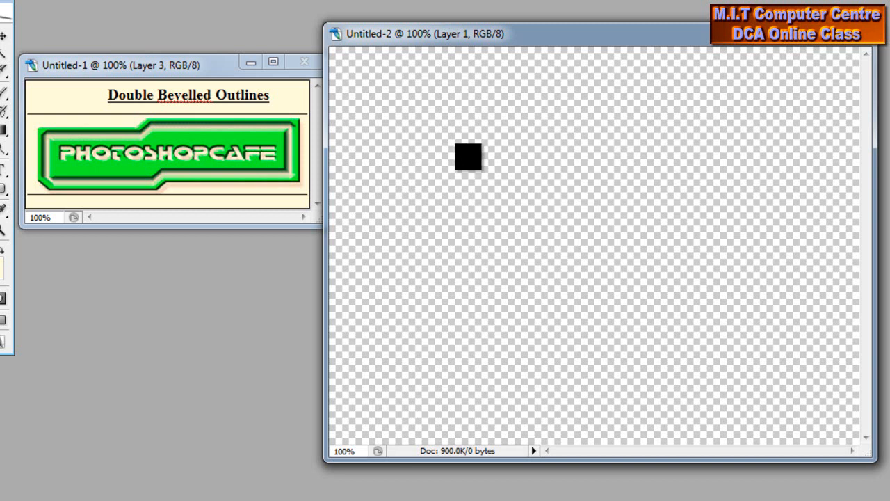
{"action": "mouse_move", "coordinate": [455, 158]}
{"action": "left_mouse_down"}
{"action": "mouse_move", "coordinate": [544, 158]}
{"action": "mouse_move", "coordinate": [539, 150]}
{"action": "mouse_move", "coordinate": [540, 157]}
{"action": "mouse_move", "coordinate": [577, 158]}
{"action": "mouse_move", "coordinate": [591, 148]}
{"action": "mouse_move", "coordinate": [258, 163]}
{"action": "mouse_move", "coordinate": [149, 113]}
{"action": "mouse_move", "coordinate": [138, 121]}
{"action": "mouse_move", "coordinate": [552, 163]}
{"action": "mouse_move", "coordinate": [581, 145]}
{"action": "mouse_move", "coordinate": [727, 148]}
{"action": "mouse_move", "coordinate": [731, 223]}
{"action": "left_mouse_up"}
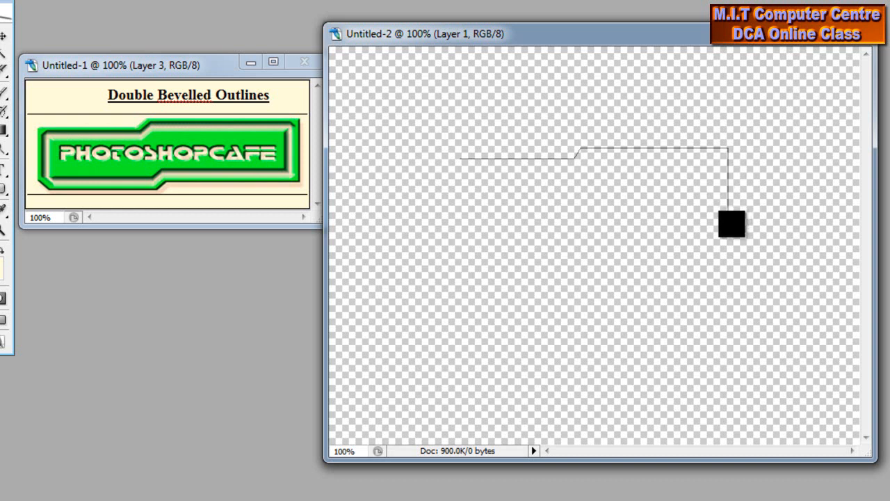
{"action": "left_click_drag", "start_coordinate": [730, 225], "coordinate": [580, 226]}
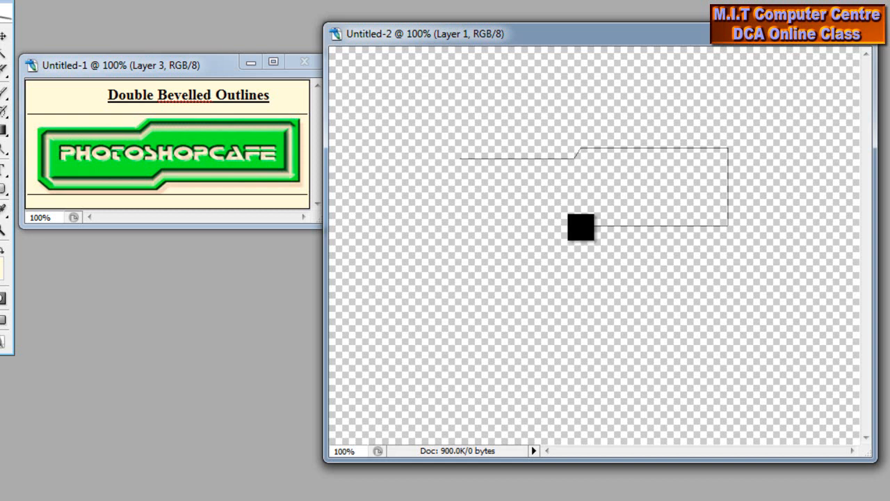
{"action": "left_click", "coordinate": [582, 227]}
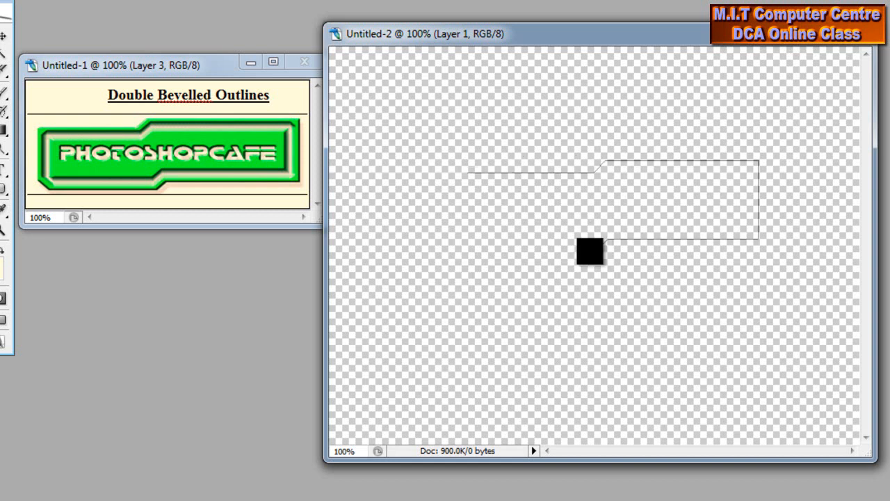
{"action": "mouse_move", "coordinate": [590, 251]}
{"action": "left_mouse_down"}
{"action": "mouse_move", "coordinate": [470, 238]}
{"action": "mouse_move", "coordinate": [470, 173]}
{"action": "left_mouse_up"}
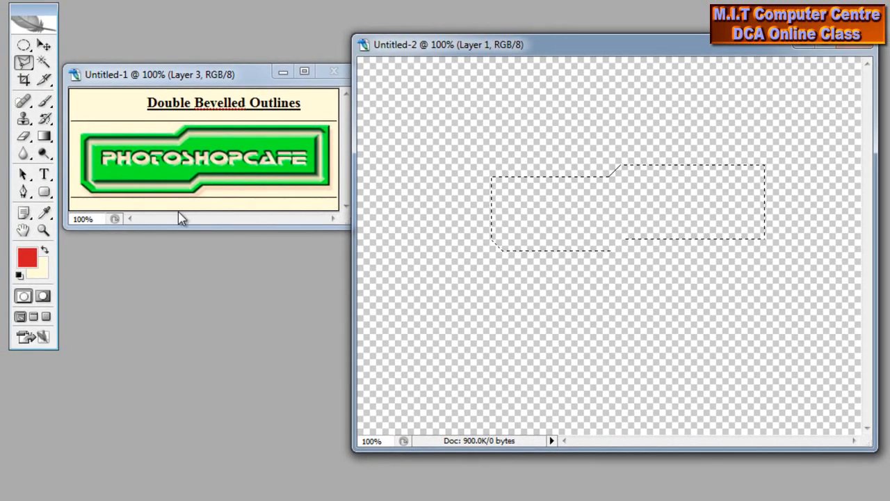
- Set the foreground color to a dark green and fill the banner-shaped selection with it
{"action": "left_click", "coordinate": [30, 261]}
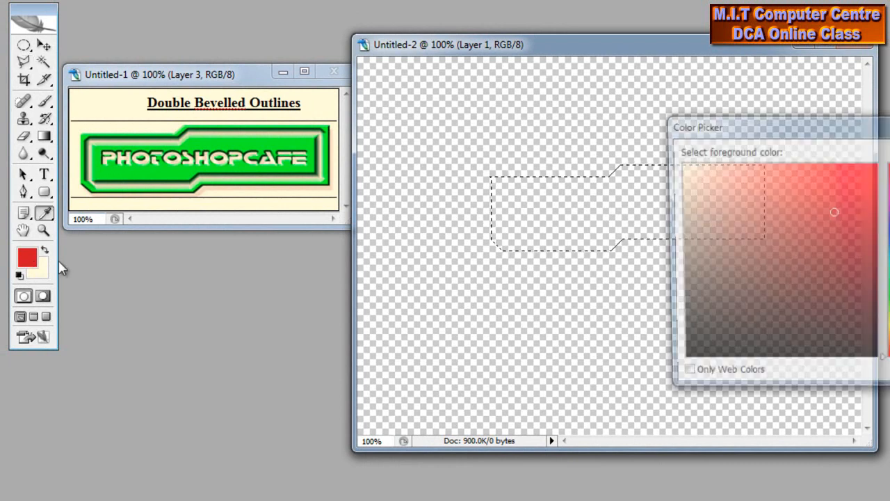
{"action": "left_click_drag", "start_coordinate": [784, 141], "coordinate": [493, 226]}
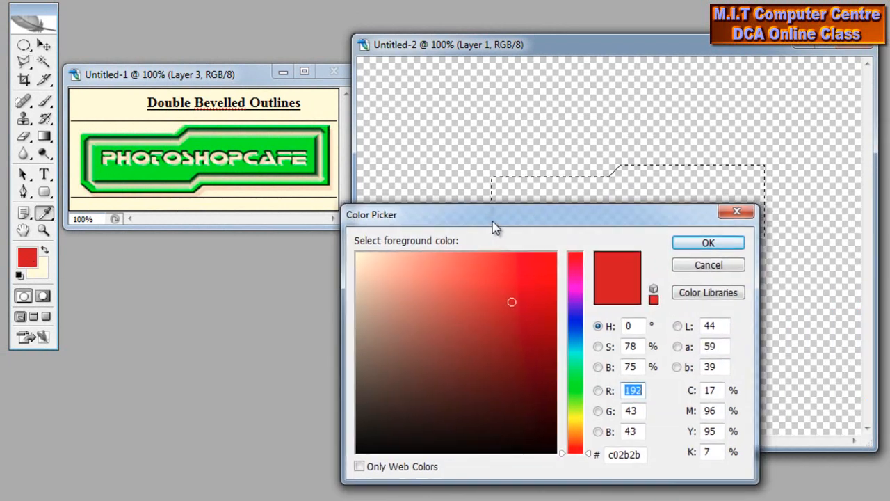
{"action": "left_click", "coordinate": [578, 386]}
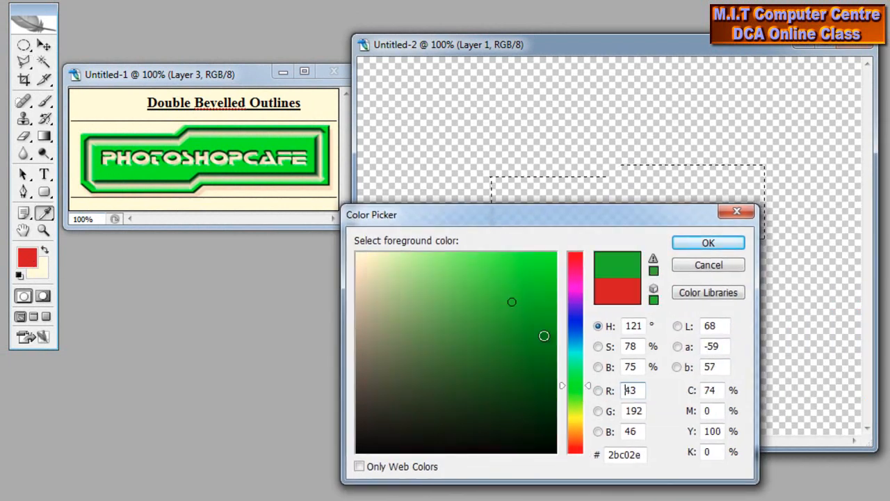
{"action": "left_click", "coordinate": [545, 313]}
{"action": "left_click", "coordinate": [716, 242]}
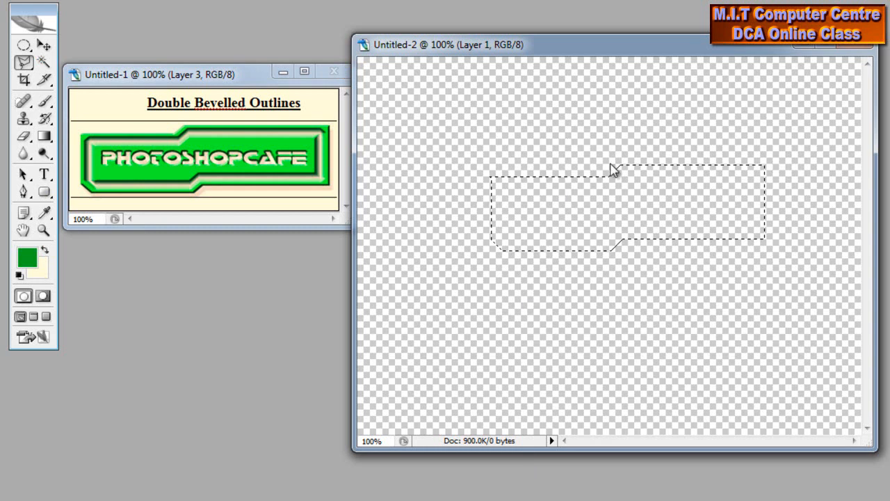
{"action": "key", "text": "alt+BackSpace"}
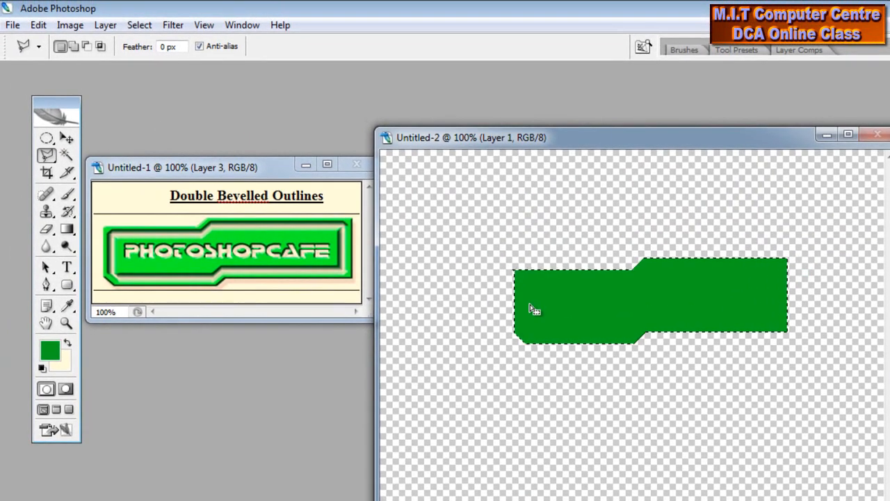
- Contract the selection around the green shape by 10 pixels
{"action": "left_click", "coordinate": [138, 25]}
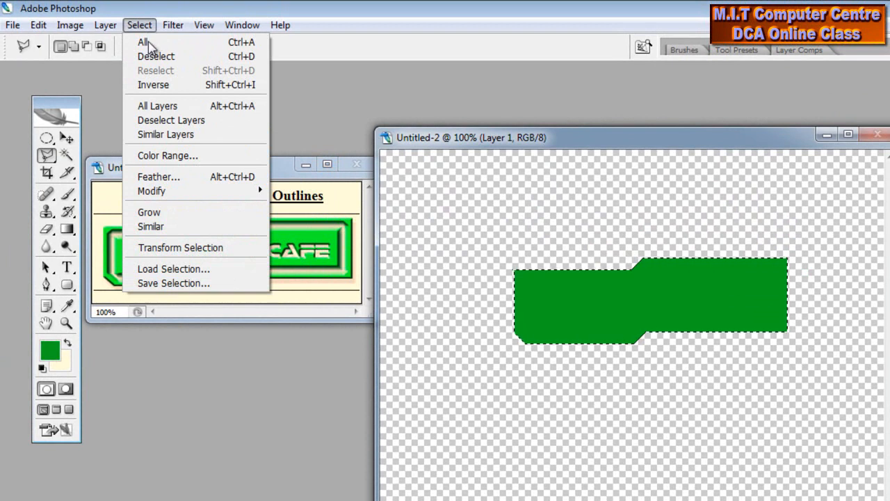
{"action": "mouse_move", "coordinate": [226, 189]}
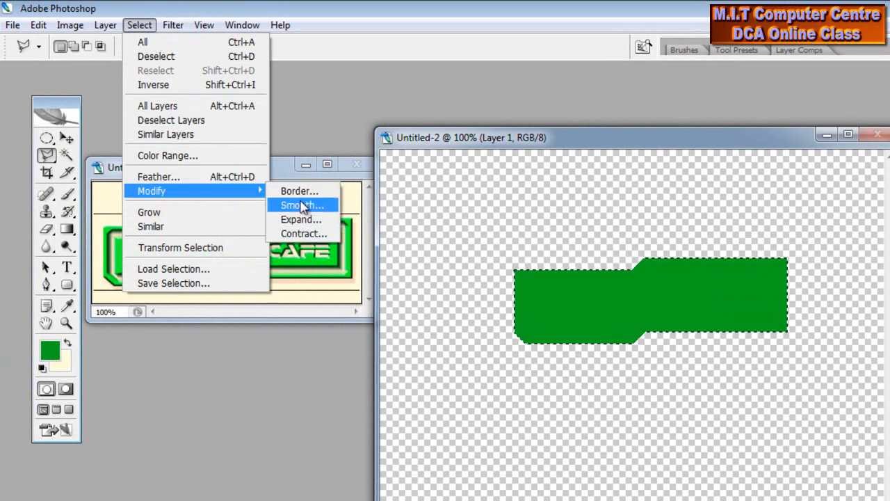
{"action": "left_click", "coordinate": [310, 234]}
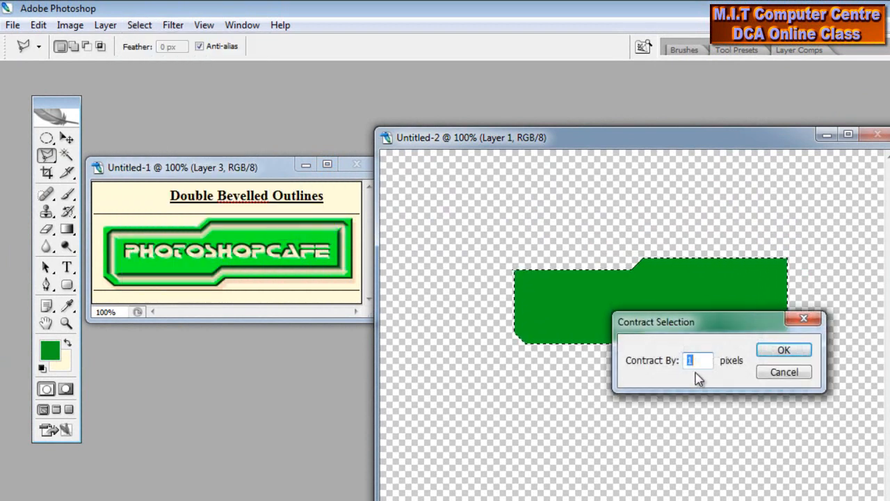
{"action": "type", "text": "10"}
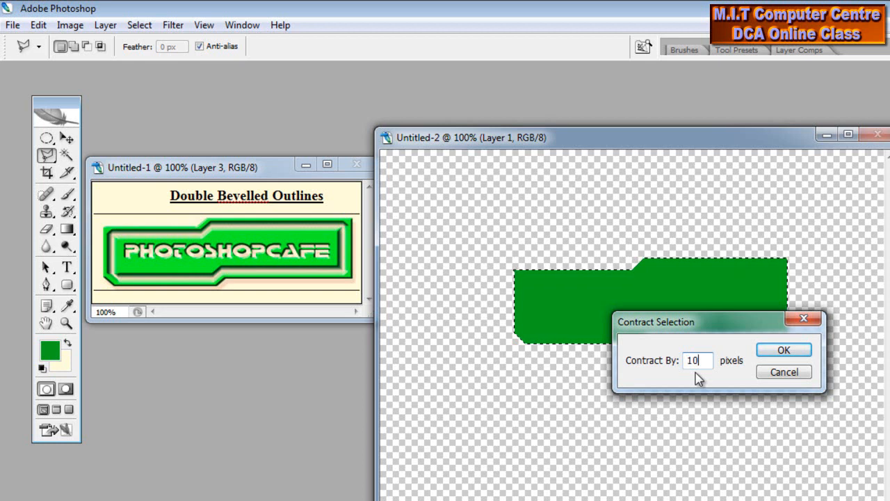
{"action": "left_click", "coordinate": [791, 351]}
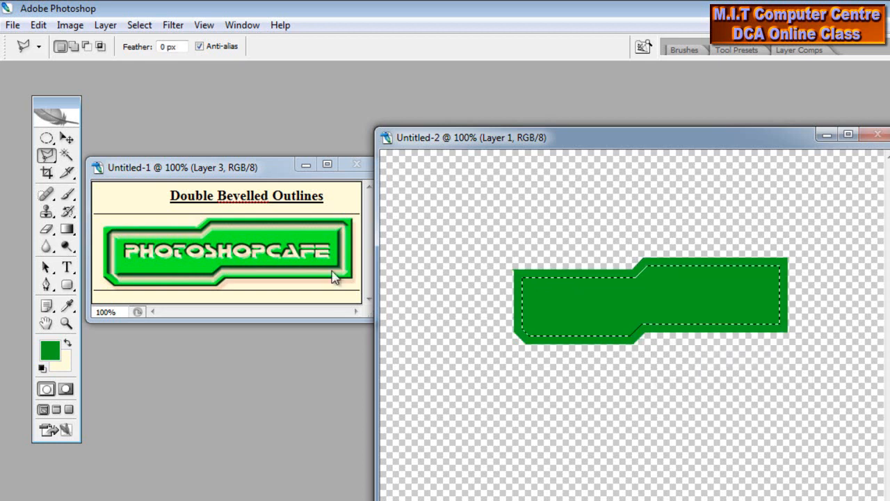
- Turn the selection into a 5-pixel border, clear the green fill inside it, and deselect
{"action": "left_click", "coordinate": [139, 25]}
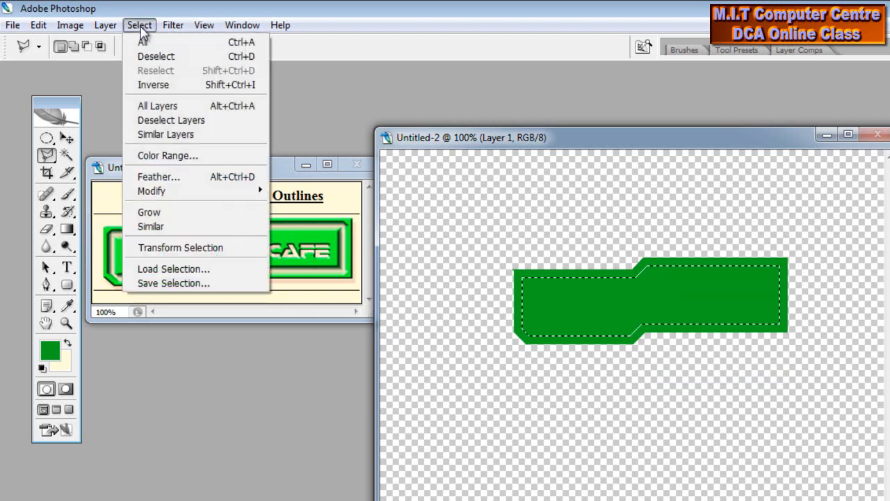
{"action": "mouse_move", "coordinate": [180, 192]}
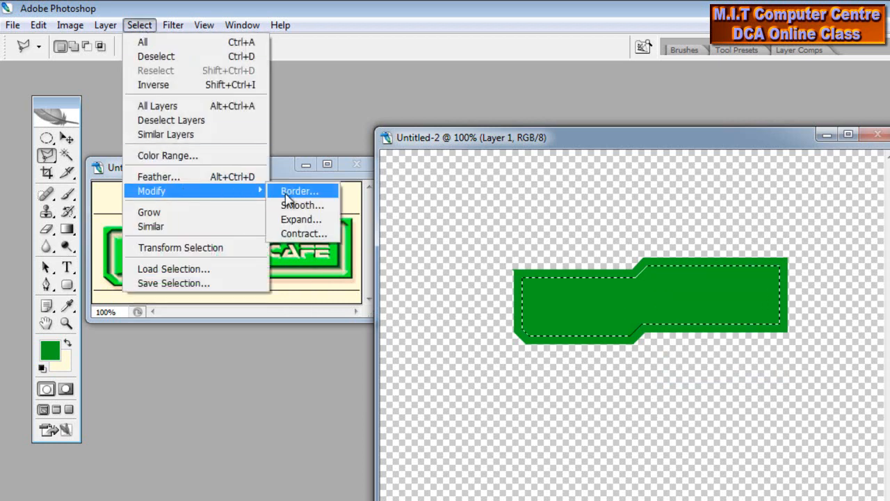
{"action": "left_click", "coordinate": [289, 191]}
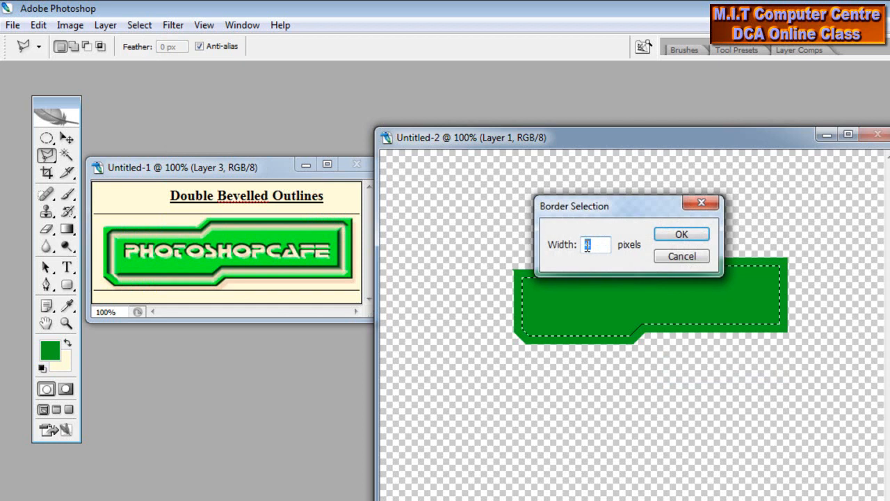
{"action": "type", "text": "5"}
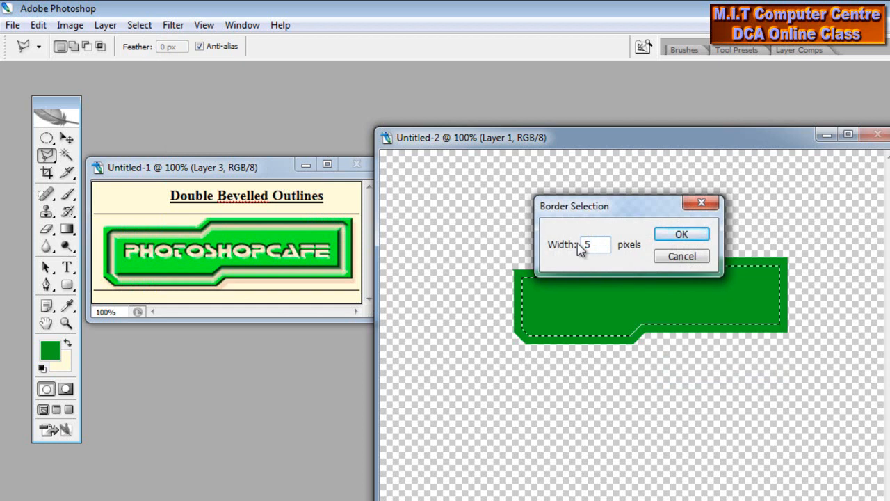
{"action": "left_click", "coordinate": [675, 236]}
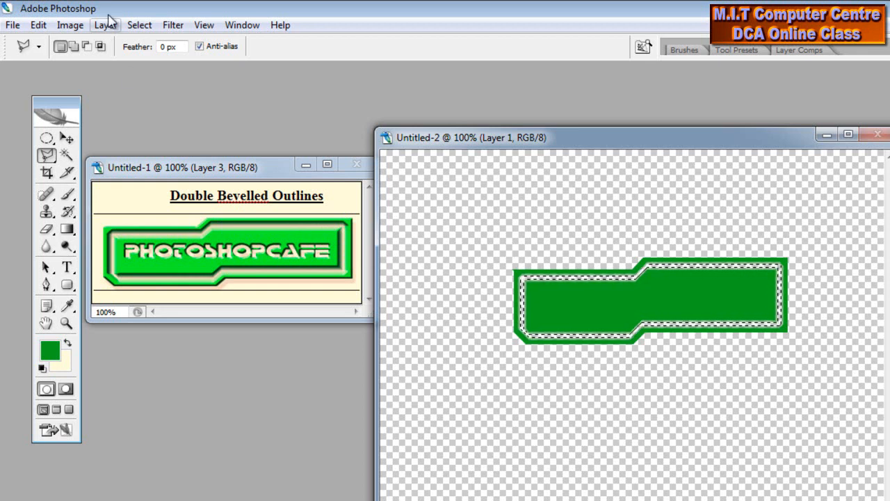
{"action": "left_click", "coordinate": [139, 25]}
{"action": "left_click", "coordinate": [151, 57]}
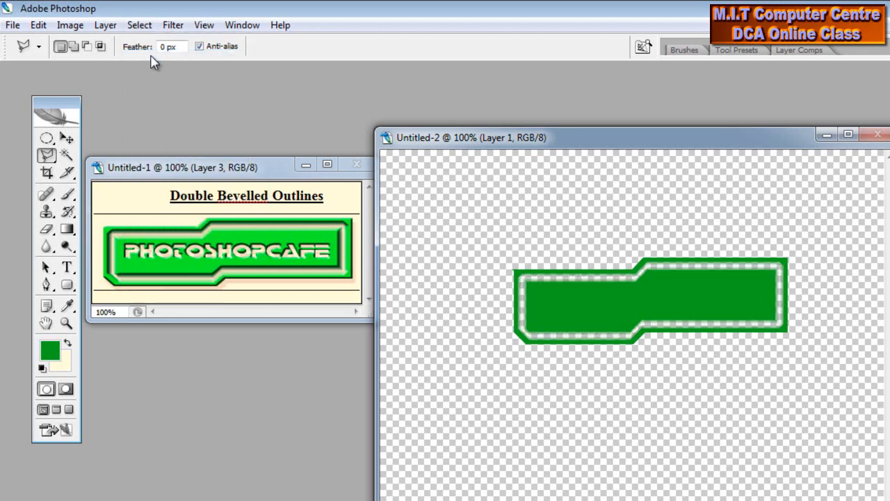
- Add a Bevel and Emboss layer style to the green shape, keeping the shape in view beside the settings
{"action": "left_click", "coordinate": [106, 26]}
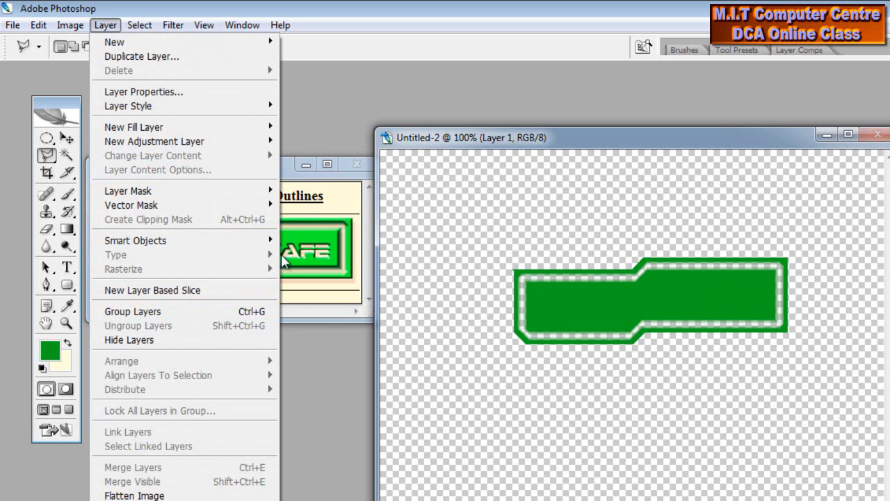
{"action": "mouse_move", "coordinate": [203, 108]}
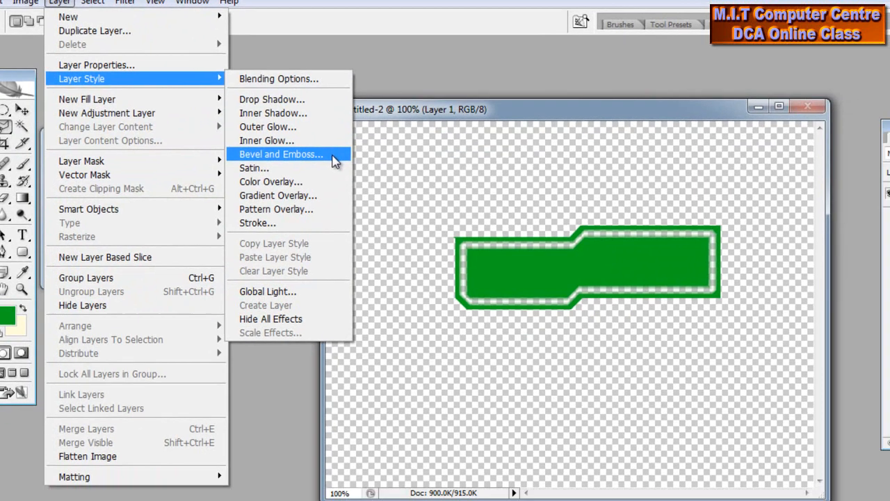
{"action": "left_click", "coordinate": [334, 184]}
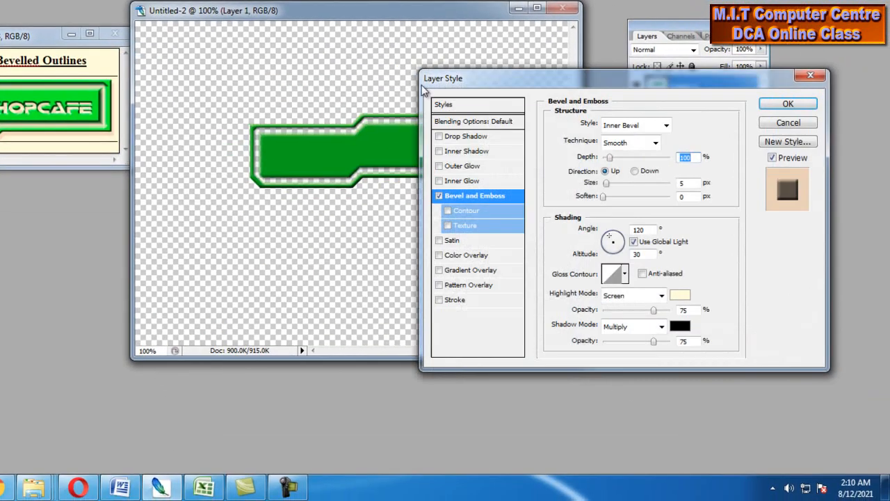
{"action": "left_click_drag", "start_coordinate": [464, 85], "coordinate": [272, 202]}
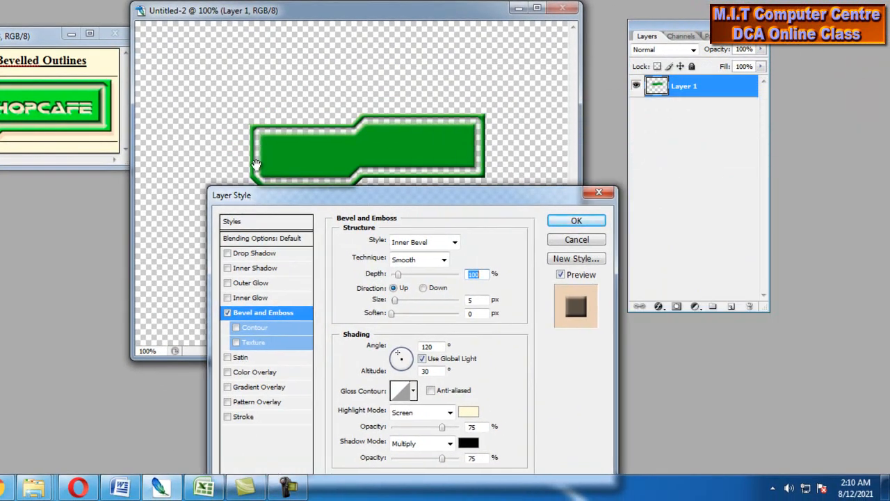
{"action": "left_click_drag", "start_coordinate": [279, 199], "coordinate": [571, 119]}
- Add a Drop Shadow to the green shape's layer style with Normal blend mode and shadow color #ffffff
{"action": "left_click", "coordinate": [509, 59]}
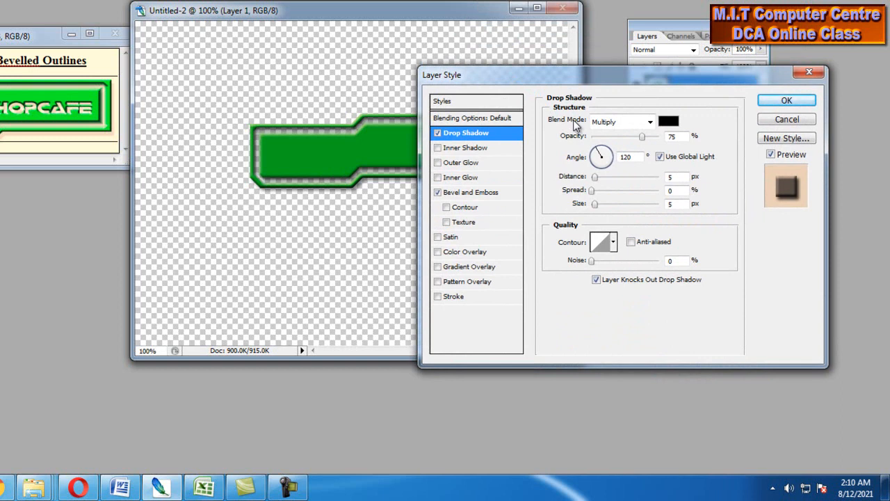
{"action": "left_click", "coordinate": [612, 123]}
{"action": "left_click", "coordinate": [618, 133]}
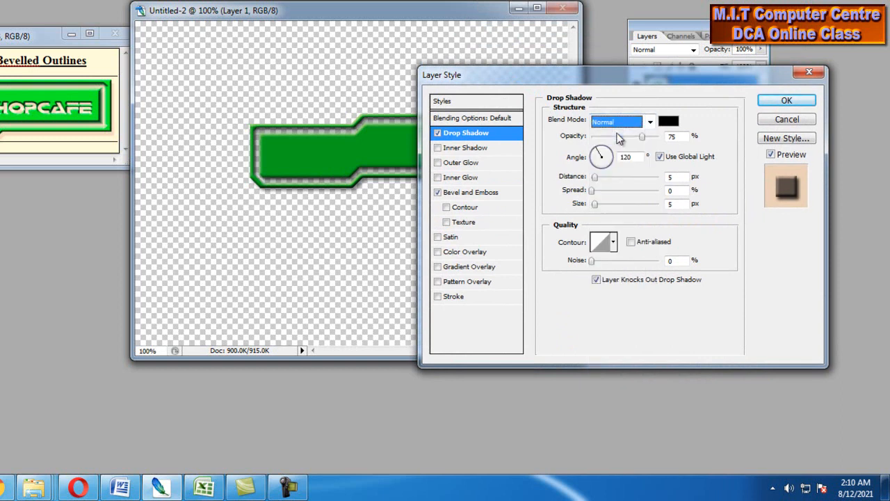
{"action": "left_click", "coordinate": [668, 122]}
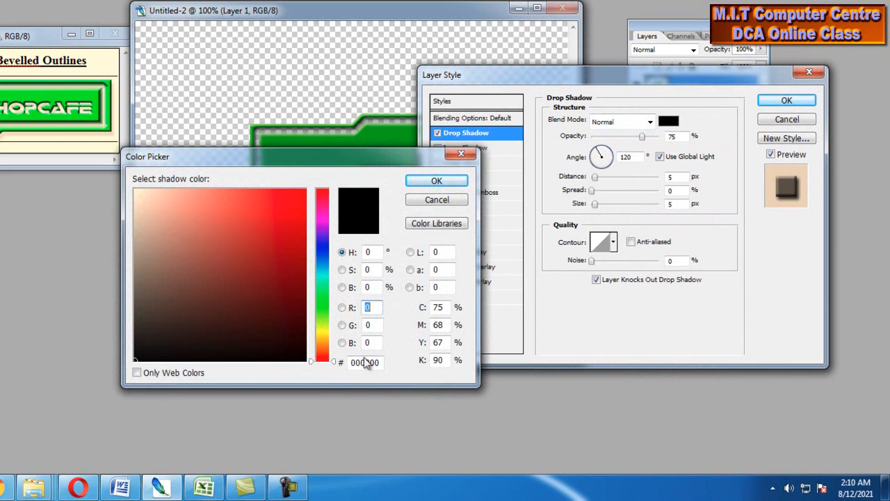
{"action": "left_click_drag", "start_coordinate": [164, 209], "coordinate": [134, 189]}
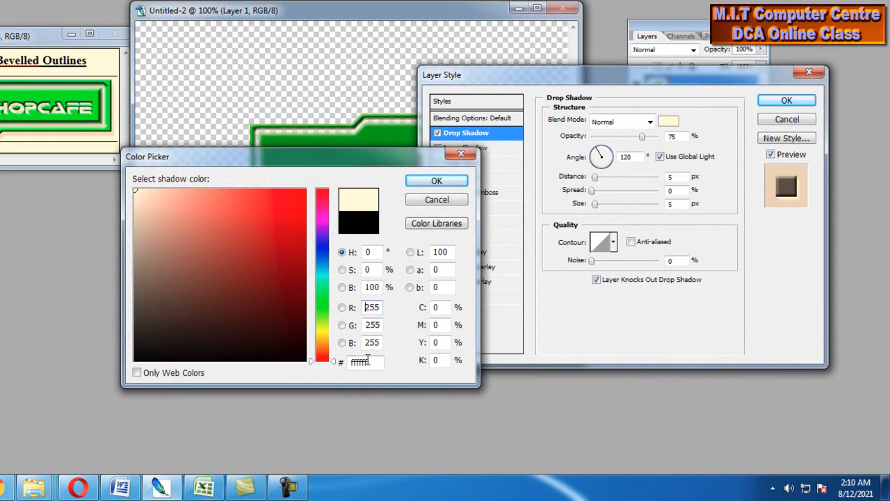
{"action": "left_click", "coordinate": [456, 183]}
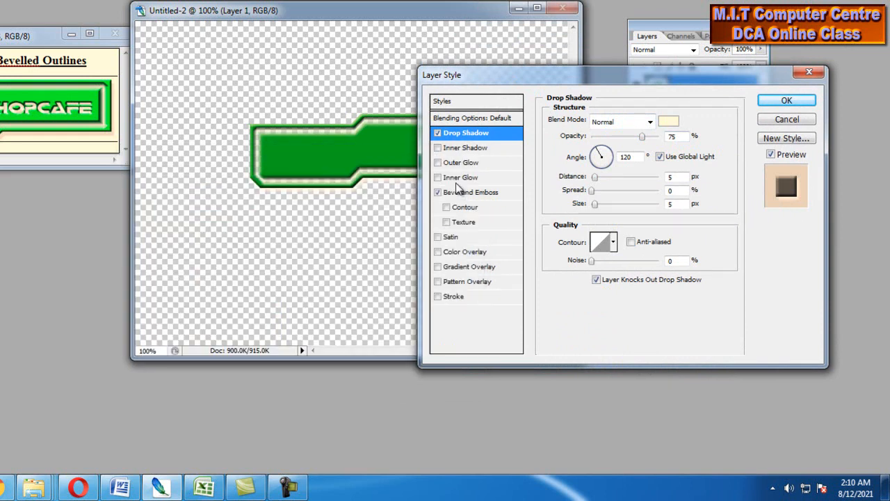
- Set the drop shadow's opacity and spread to 100% and apply the layer style
{"action": "left_click_drag", "start_coordinate": [641, 136], "coordinate": [673, 138]}
{"action": "left_click_drag", "start_coordinate": [595, 191], "coordinate": [688, 203]}
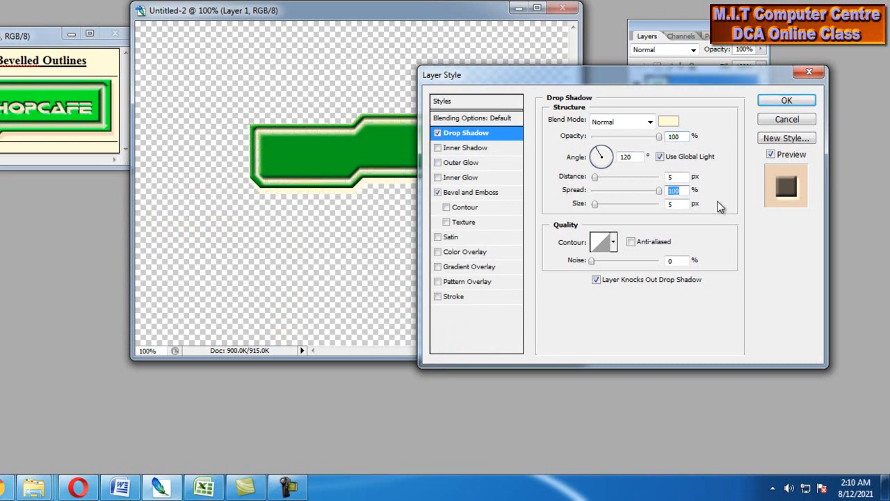
{"action": "left_click_drag", "start_coordinate": [711, 89], "coordinate": [447, 179]}
{"action": "left_click", "coordinate": [524, 191]}
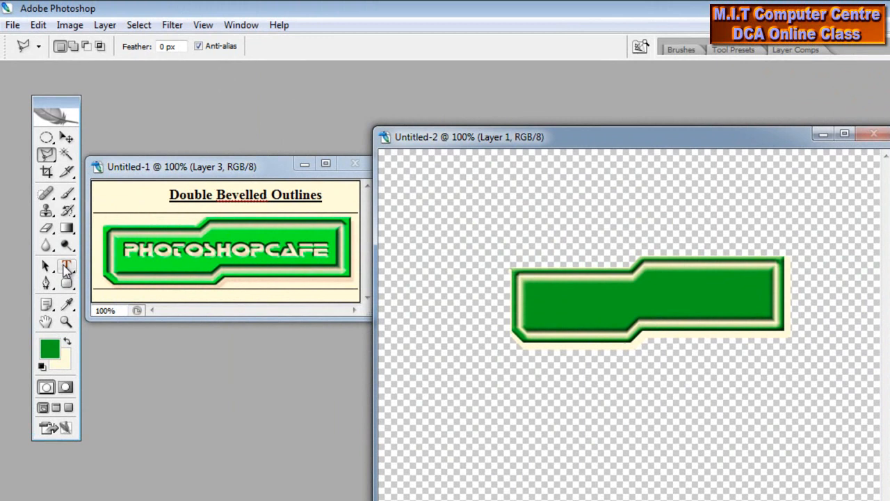
- Add the text PHOTOSHOPCAFE in dark blue (hue 216°), starting just below the banner's left end
{"action": "left_click", "coordinate": [65, 269]}
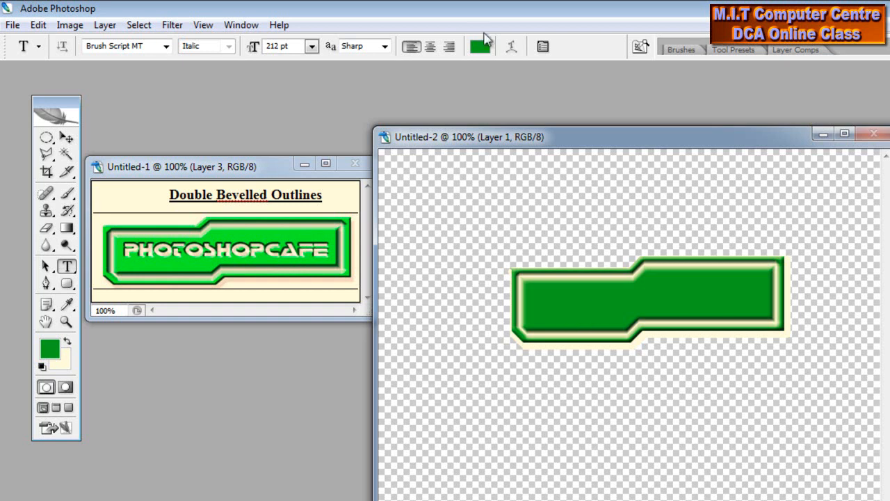
{"action": "left_click", "coordinate": [481, 49]}
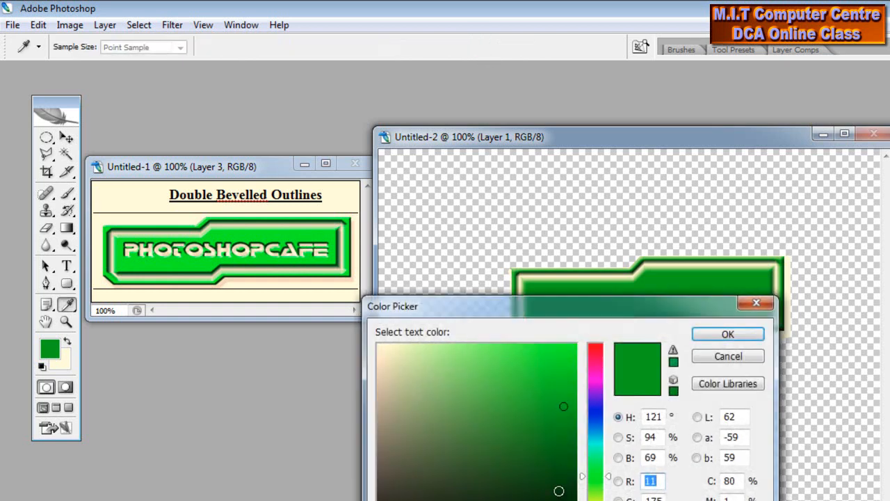
{"action": "left_click", "coordinate": [595, 423]}
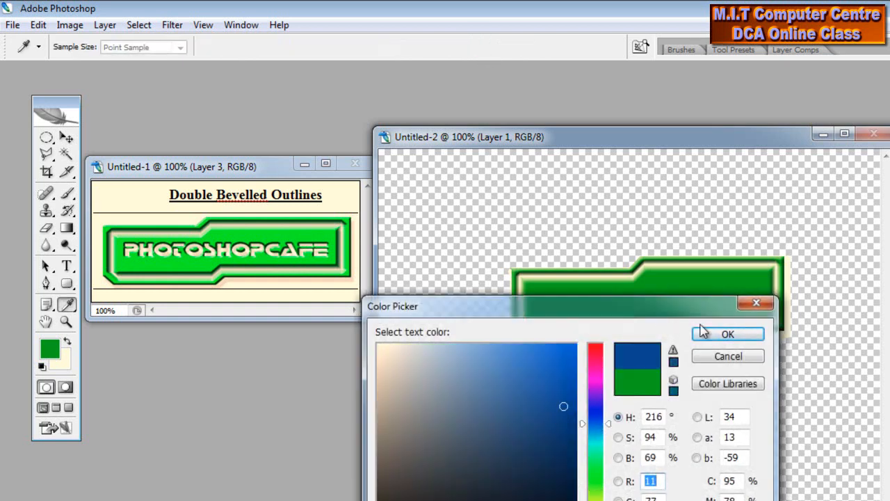
{"action": "left_click", "coordinate": [726, 334]}
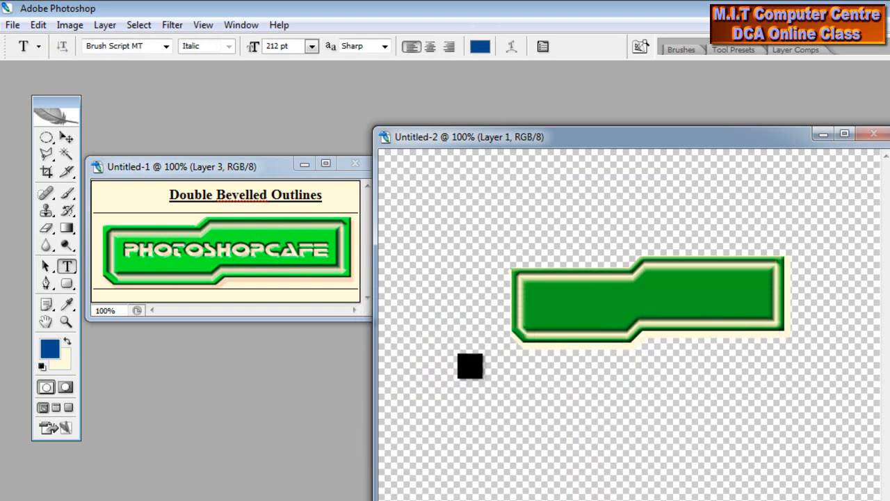
{"action": "left_click", "coordinate": [470, 366]}
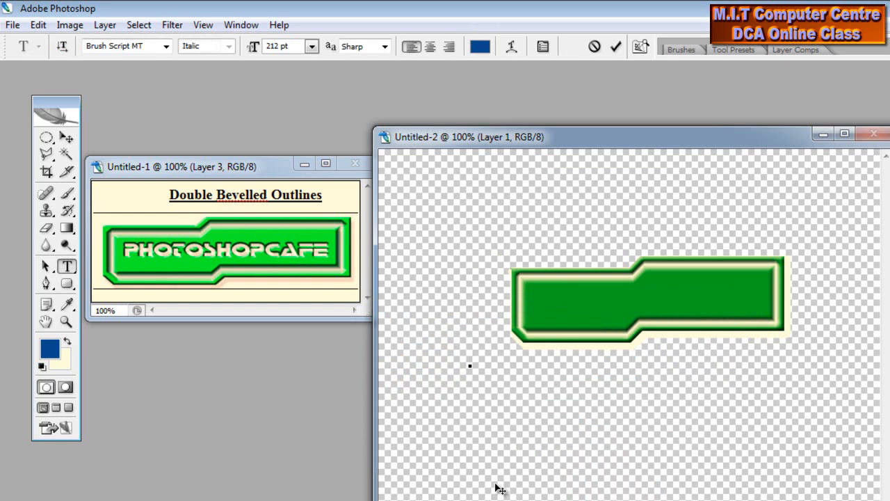
{"action": "type", "text": "PHOT"}
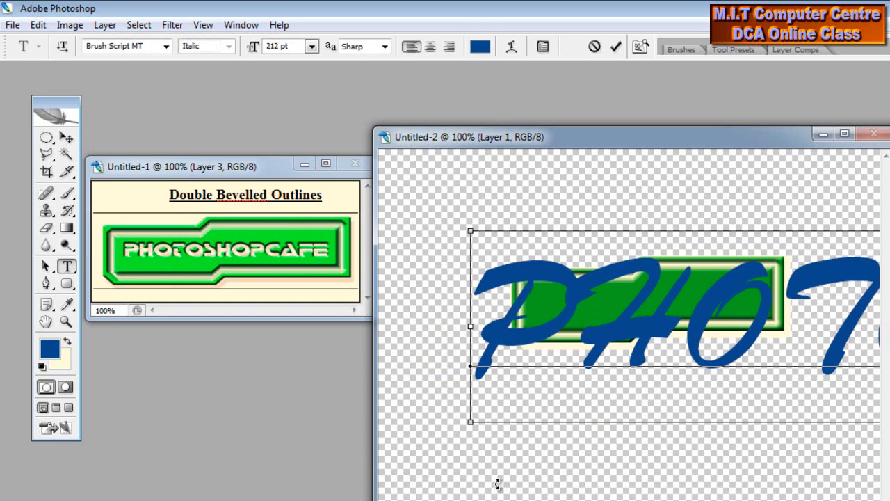
- Reduce the whole PHOTOSHOPCAFE text to 48 pt and move it onto the green banner
{"action": "key", "text": "ctrl+a"}
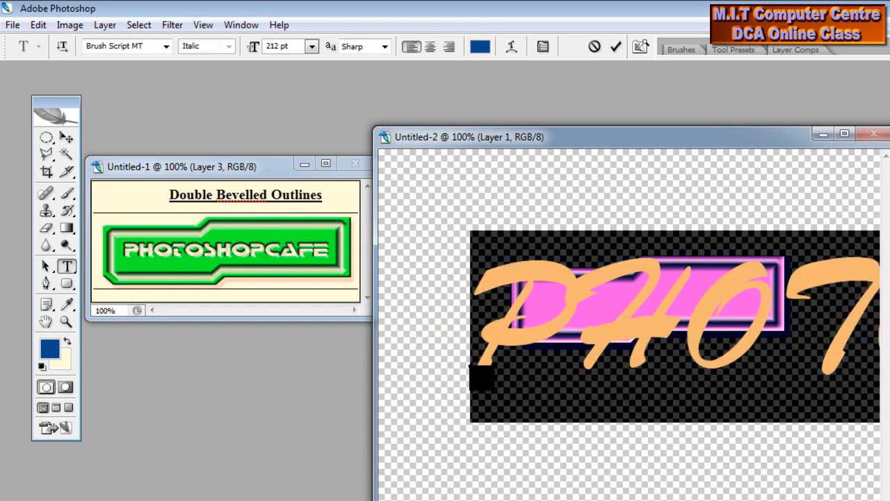
{"action": "left_click", "coordinate": [311, 46]}
{"action": "left_click", "coordinate": [310, 278]}
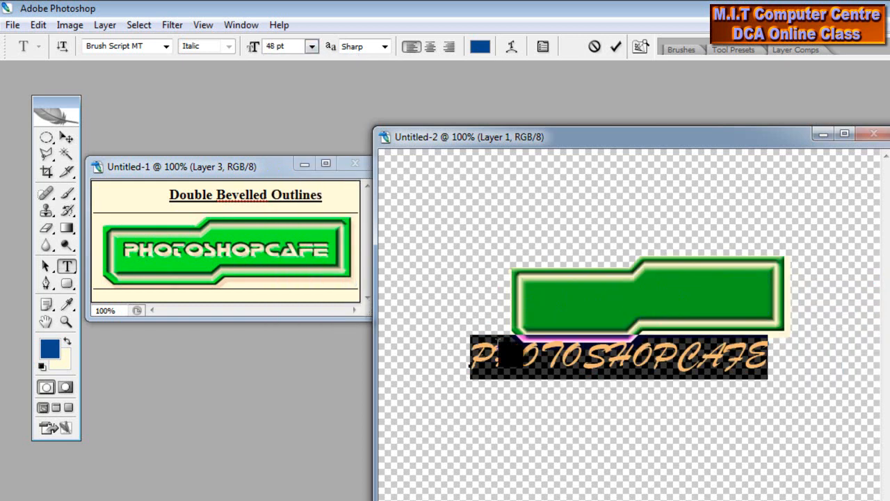
{"action": "left_click_drag", "start_coordinate": [589, 417], "coordinate": [628, 370]}
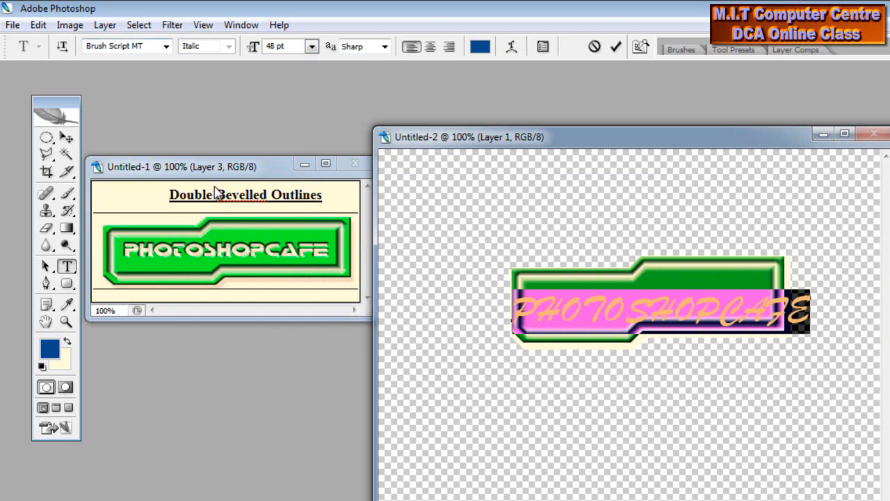
- Try Arial as the font for the PHOTOSHOPCAFE text
{"action": "left_click", "coordinate": [148, 48]}
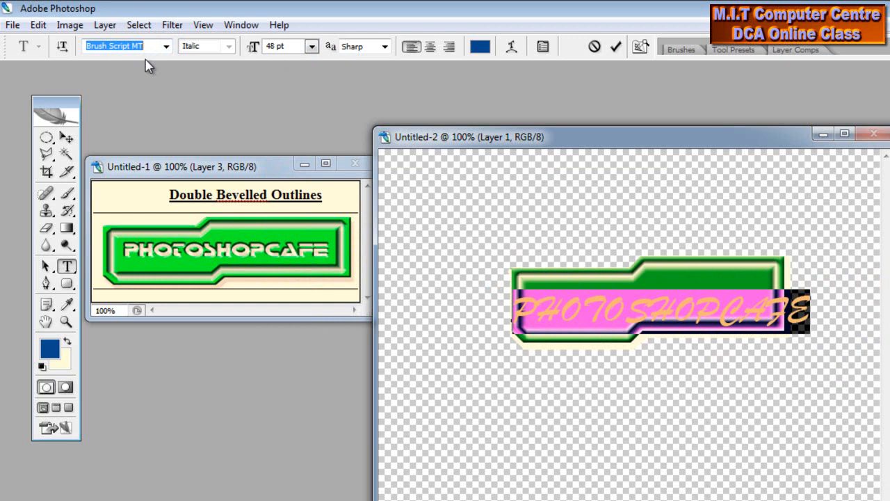
{"action": "type", "text": "Blackadder ITC"}
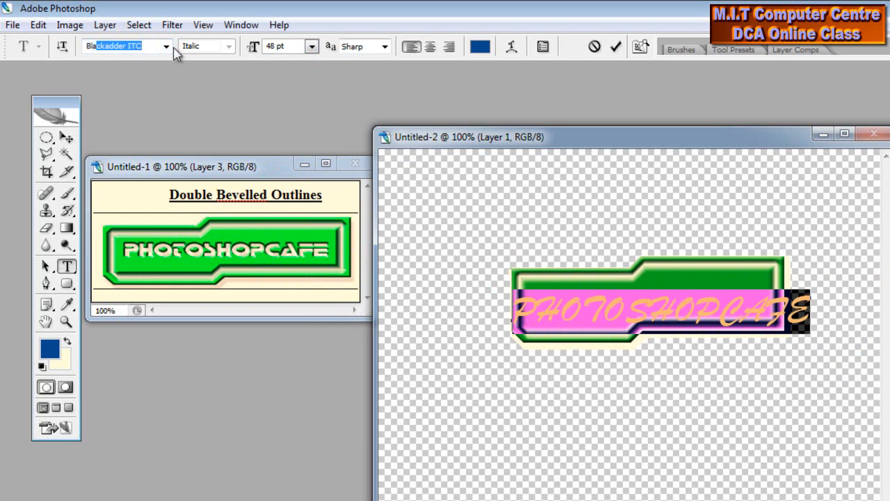
{"action": "left_click", "coordinate": [167, 46]}
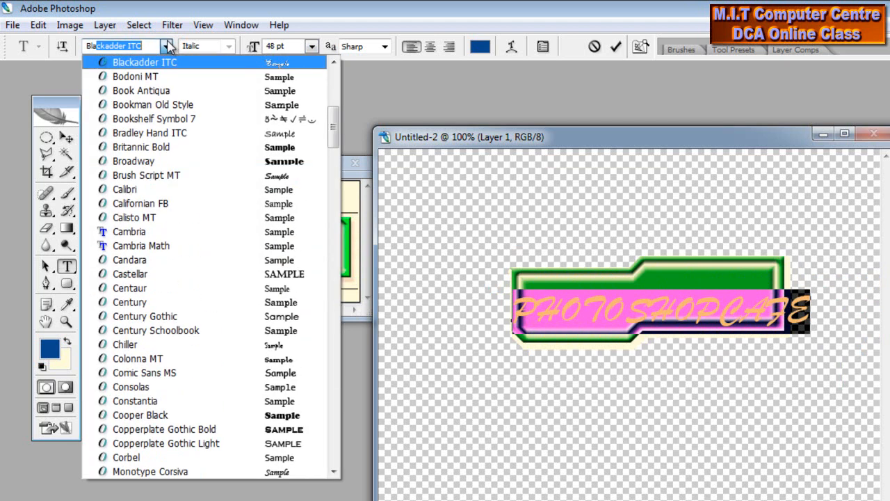
{"action": "scroll", "coordinate": [184, 95], "scroll_direction": "up", "scroll_amount": 2}
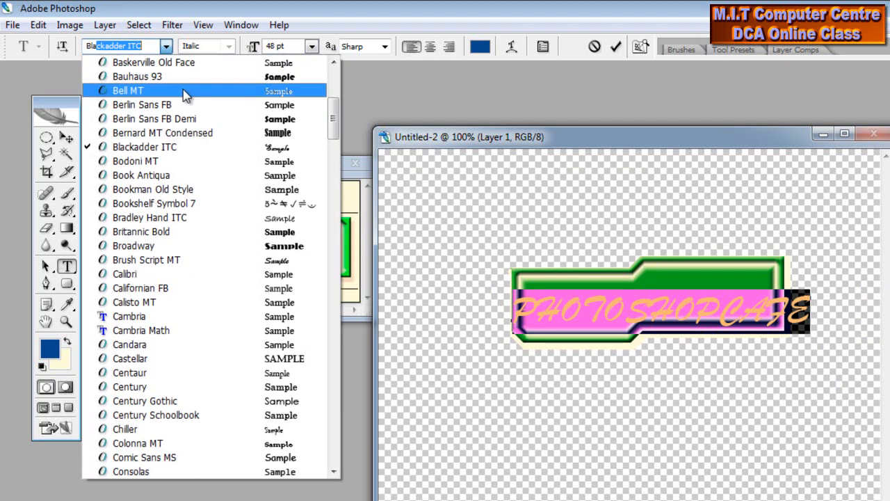
{"action": "scroll", "coordinate": [183, 92], "scroll_direction": "up", "scroll_amount": 3}
{"action": "scroll", "coordinate": [199, 226], "scroll_direction": "down", "scroll_amount": 6}
{"action": "scroll", "coordinate": [198, 226], "scroll_direction": "down", "scroll_amount": 11}
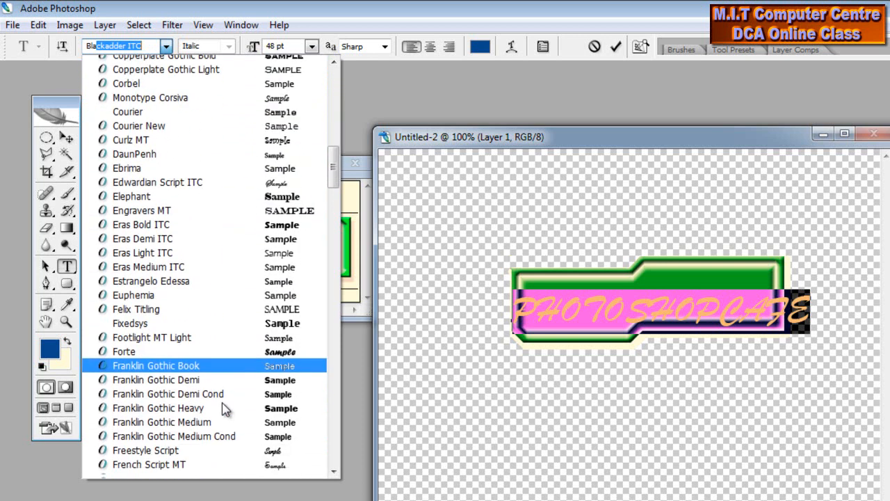
{"action": "scroll", "coordinate": [225, 409], "scroll_direction": "up", "scroll_amount": 15}
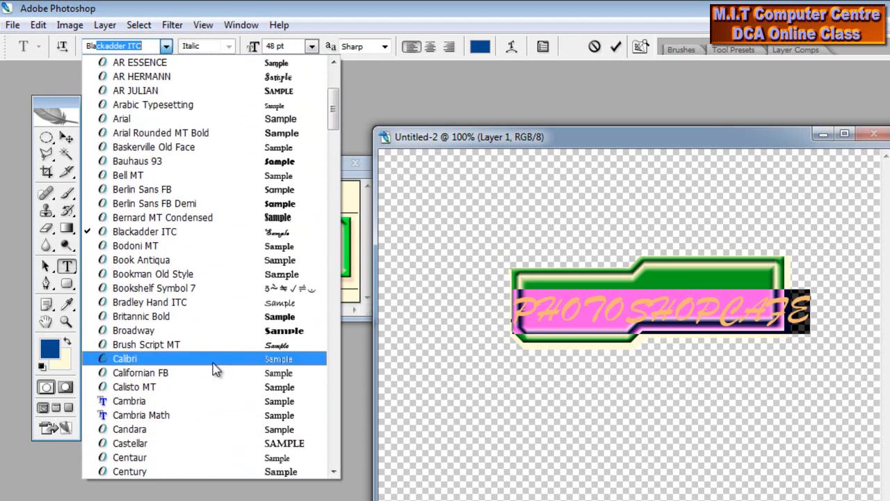
{"action": "scroll", "coordinate": [215, 371], "scroll_direction": "up", "scroll_amount": 5}
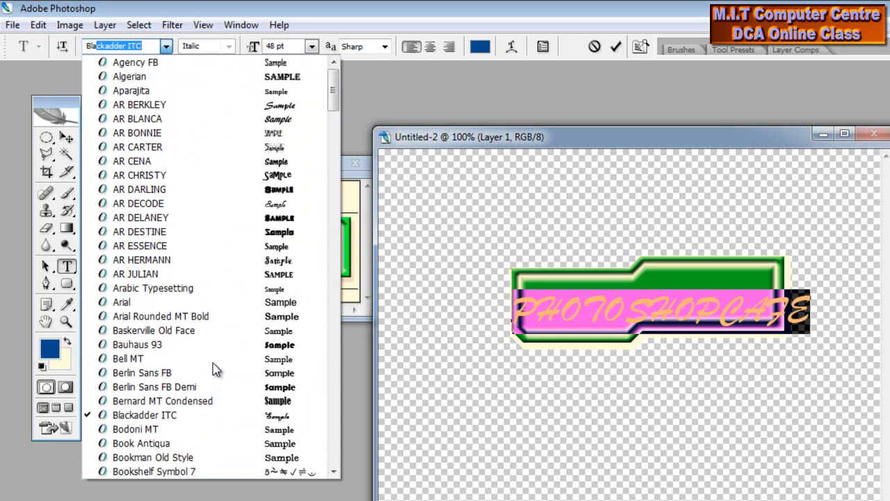
{"action": "left_click", "coordinate": [168, 303]}
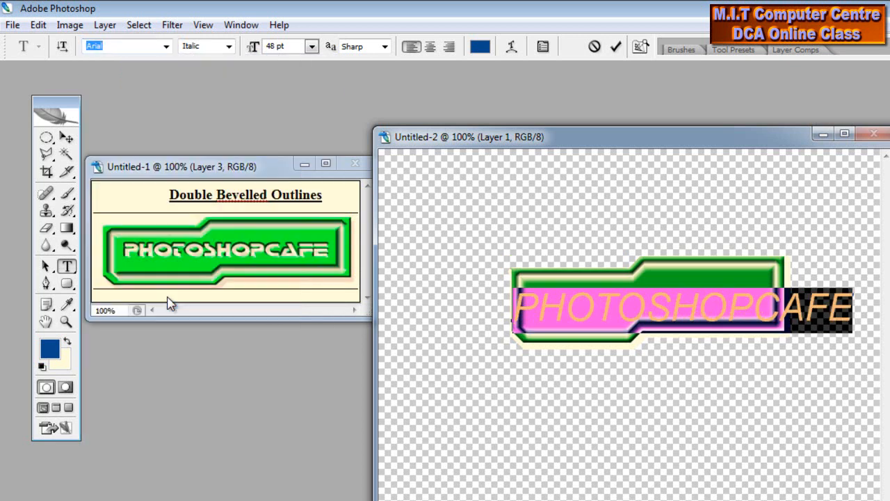
- Set the font of the PHOTOSHOPCAFE text to Bauhaus 93
{"action": "left_click", "coordinate": [166, 47]}
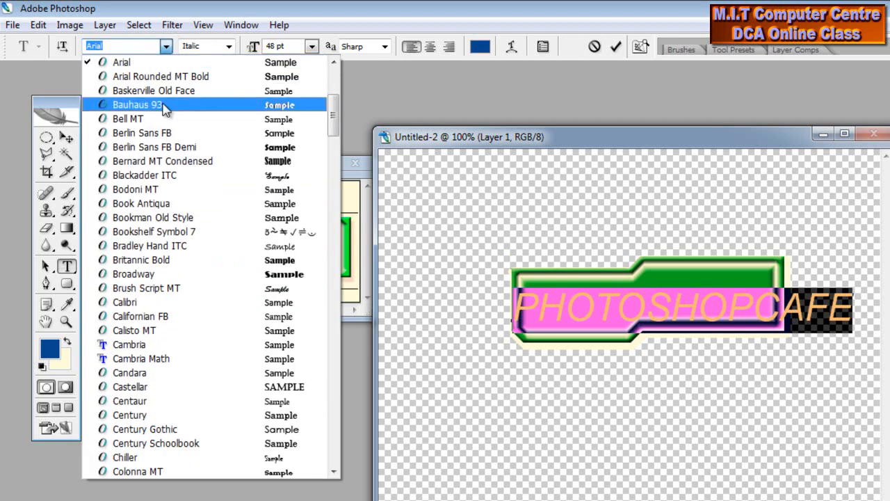
{"action": "left_click", "coordinate": [165, 106]}
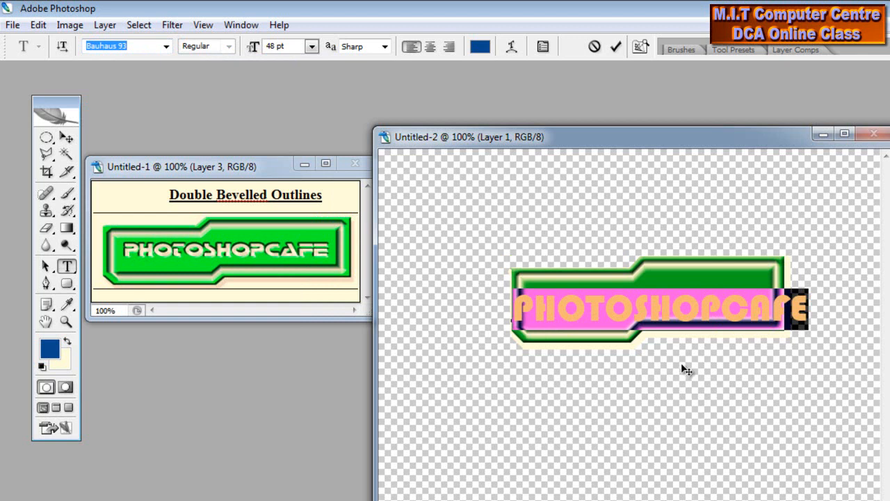
- Shrink the text to 38 pt, center it inside the banner's inner area, and commit the text edit
{"action": "key", "text": "ctrl"}
{"action": "key", "text": "ctrl+shift+comma"}
{"action": "key", "text": "ctrl+shift+comma"}
{"action": "key", "text": "ctrl+shift+comma"}
{"action": "key", "text": "ctrl+shift+comma"}
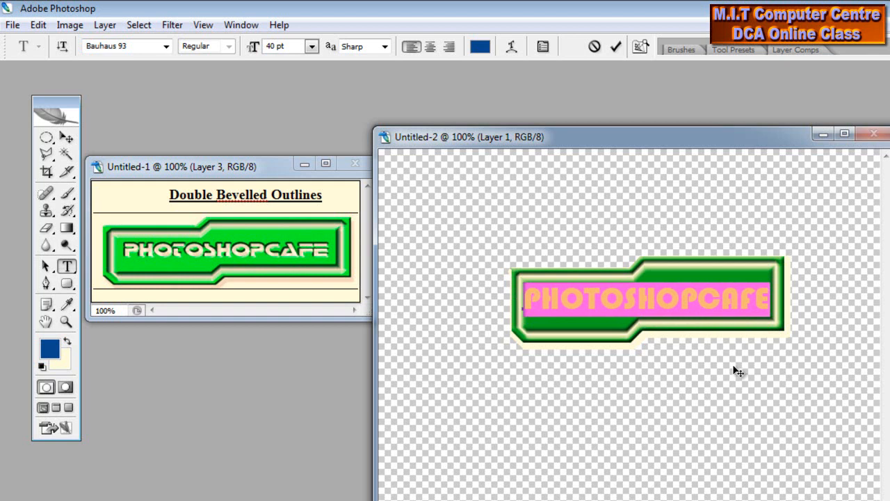
{"action": "key", "text": "ctrl"}
{"action": "key", "text": "ctrl+shift+comma"}
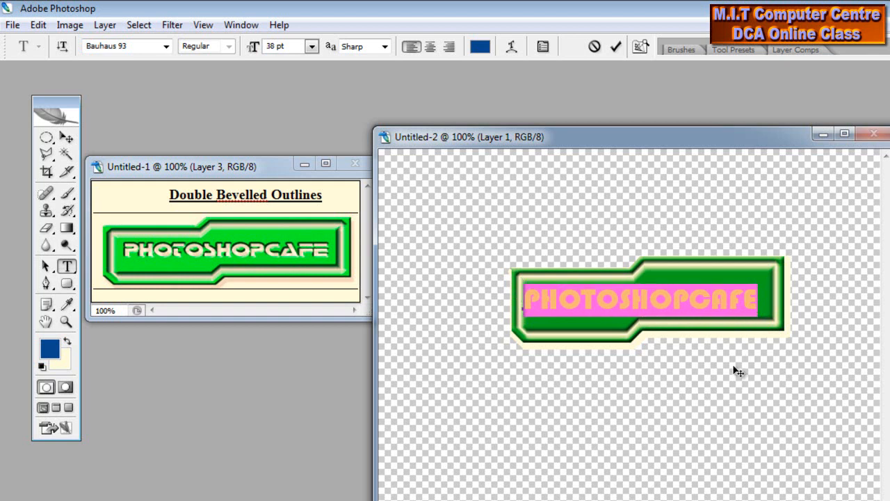
{"action": "left_click_drag", "start_coordinate": [735, 355], "coordinate": [740, 354]}
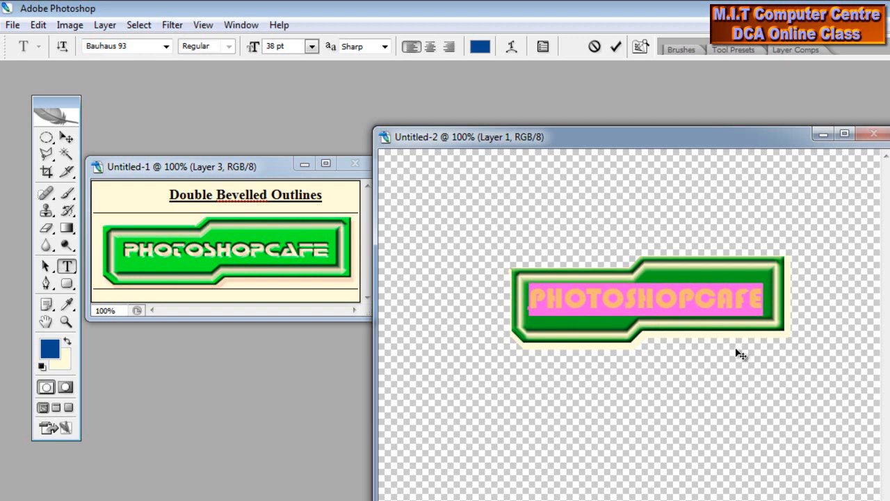
{"action": "left_click", "coordinate": [67, 138]}
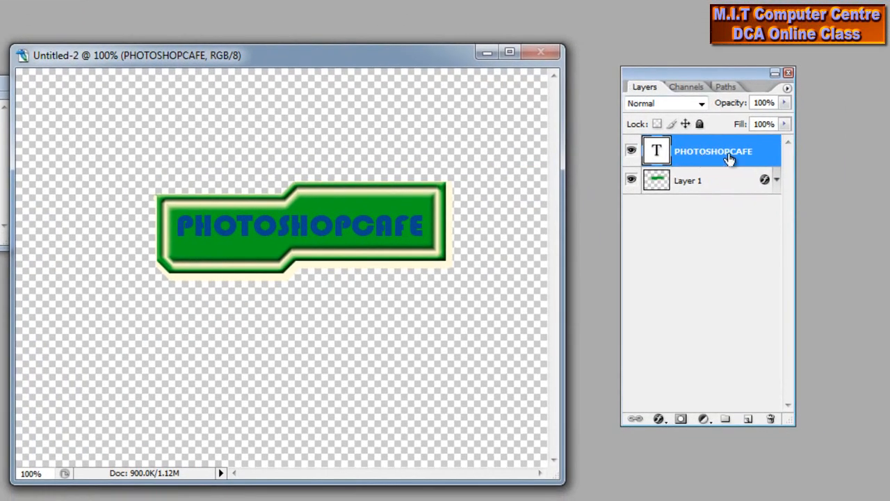
- Rasterize the PHOTOSHOPCAFE text layer and load its letter shapes as a selection
{"action": "right_click", "coordinate": [712, 152]}
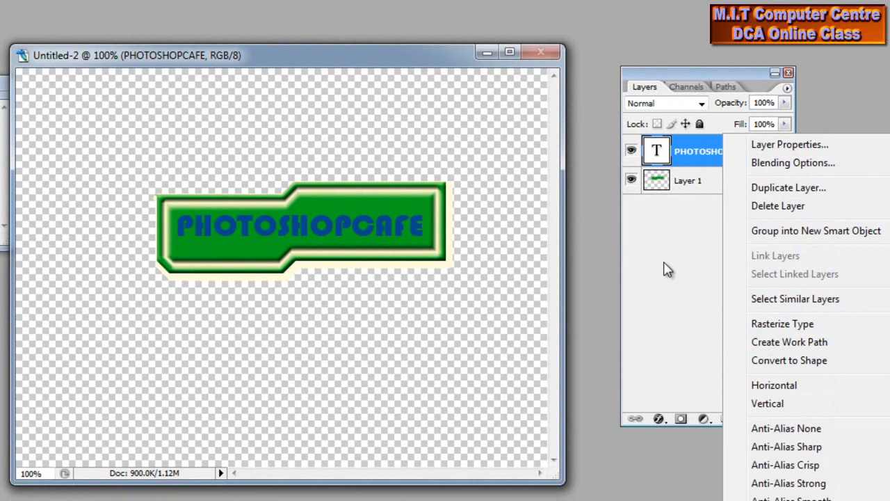
{"action": "left_click", "coordinate": [806, 322]}
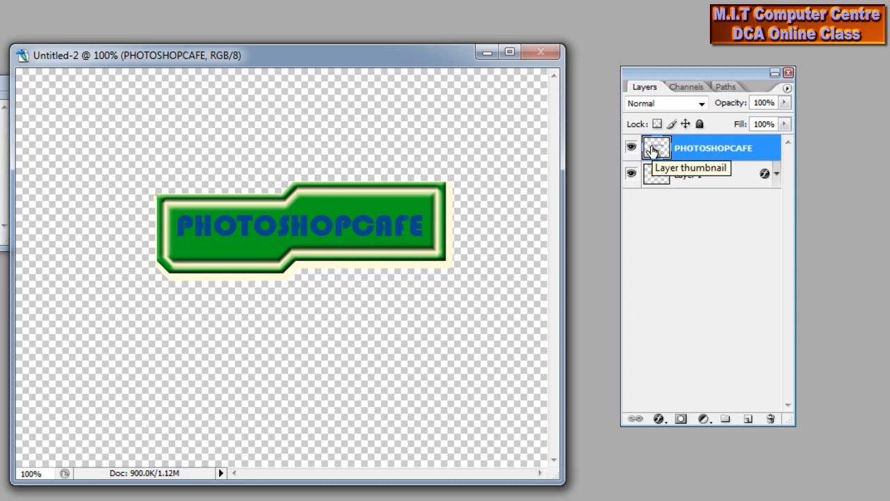
{"action": "left_click", "coordinate": [651, 149], "text": "ctrl"}
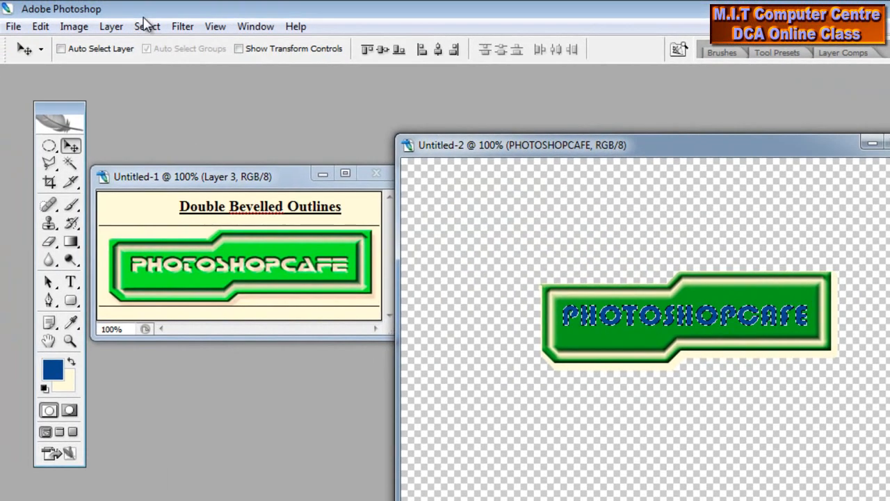
{"action": "left_click", "coordinate": [147, 27]}
{"action": "left_click", "coordinate": [207, 281]}
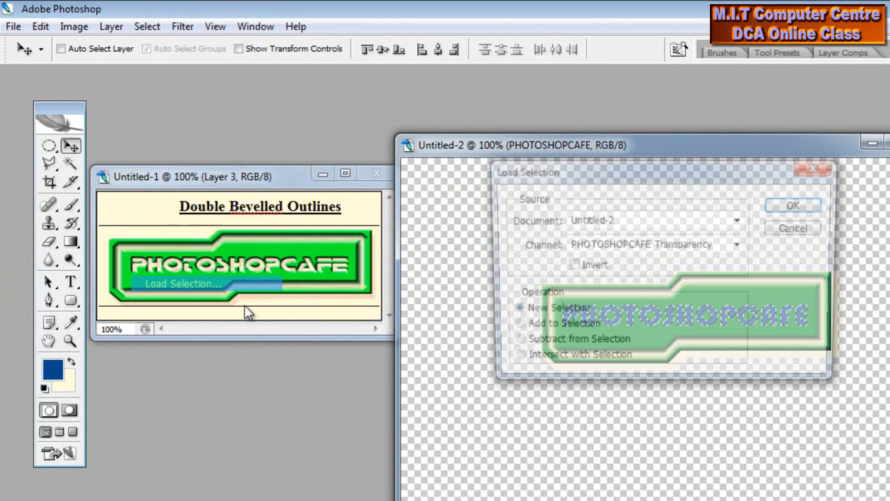
{"action": "left_click", "coordinate": [798, 229]}
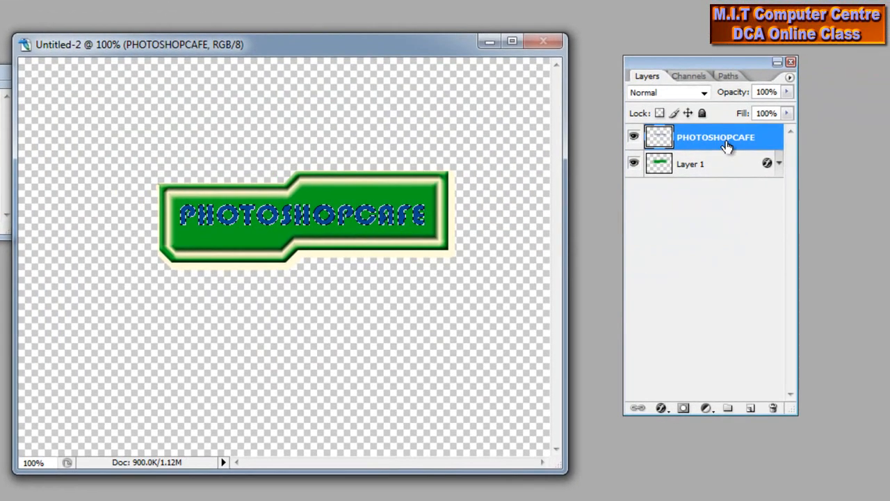
- Delete the PHOTOSHOPCAFE layer, cut the selected letter shapes out of the green banner on Layer 1, and deselect
{"action": "right_click", "coordinate": [727, 147]}
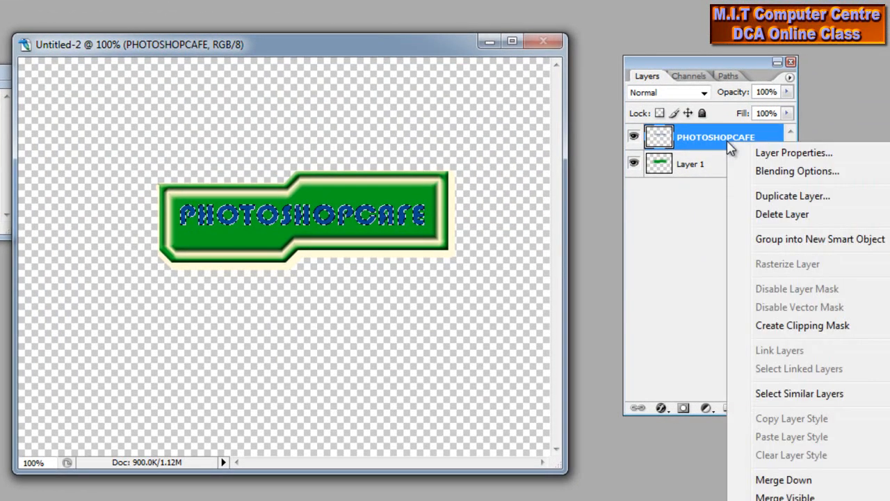
{"action": "left_click", "coordinate": [775, 215]}
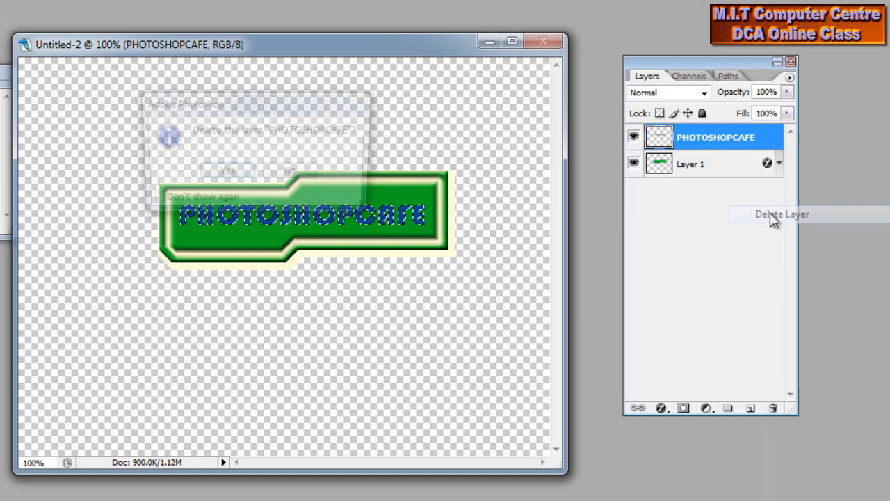
{"action": "left_click", "coordinate": [237, 174]}
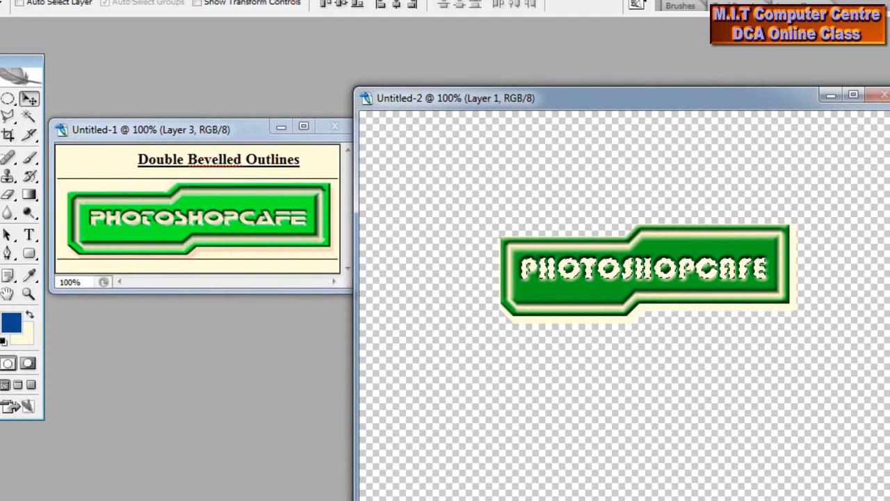
{"action": "left_click", "coordinate": [147, 26]}
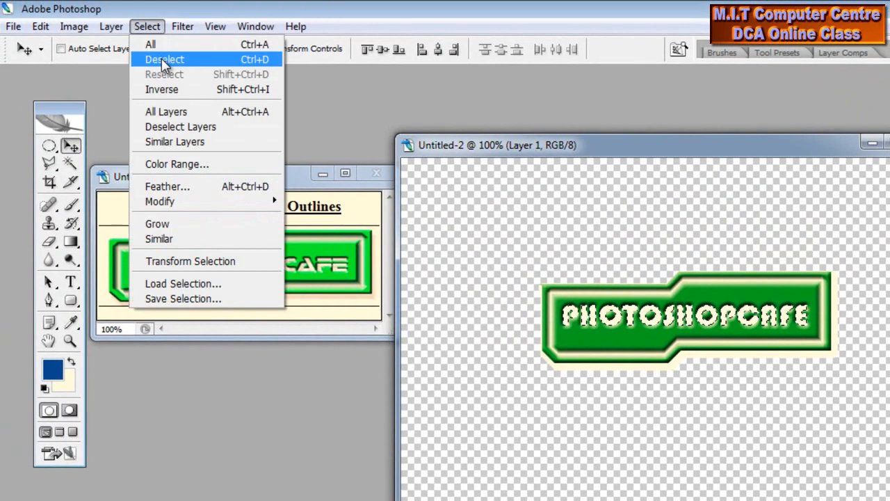
{"action": "left_click", "coordinate": [161, 58]}
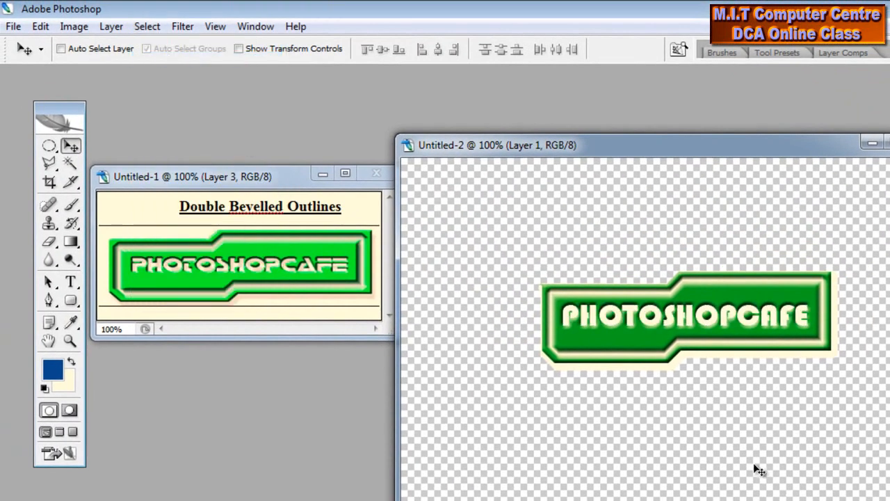
- Trim the empty canvas around the finished banner and place its document window beside the Double Bevelled Outlines reference
{"action": "left_click", "coordinate": [74, 25]}
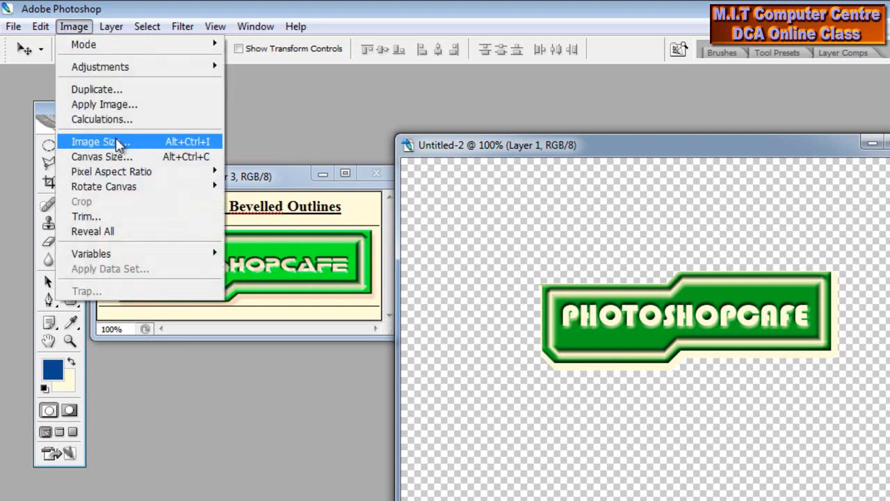
{"action": "left_click", "coordinate": [137, 217]}
{"action": "left_click", "coordinate": [751, 230]}
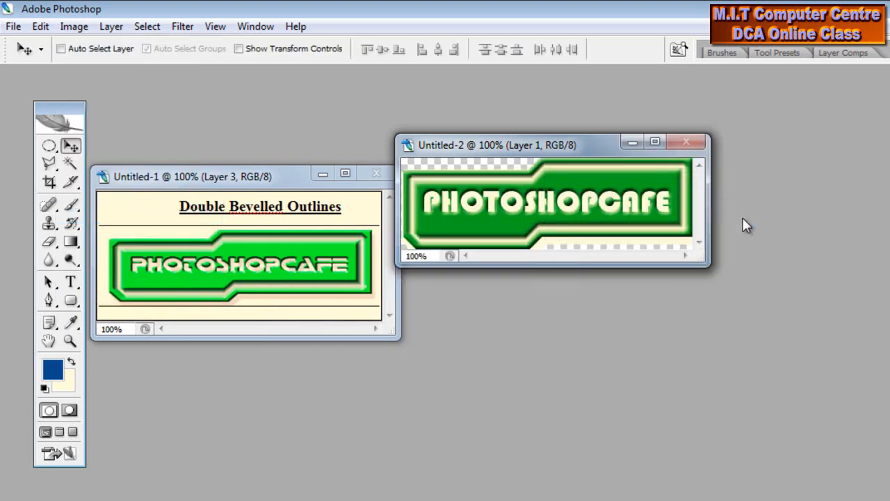
{"action": "left_click_drag", "start_coordinate": [542, 146], "coordinate": [662, 258]}
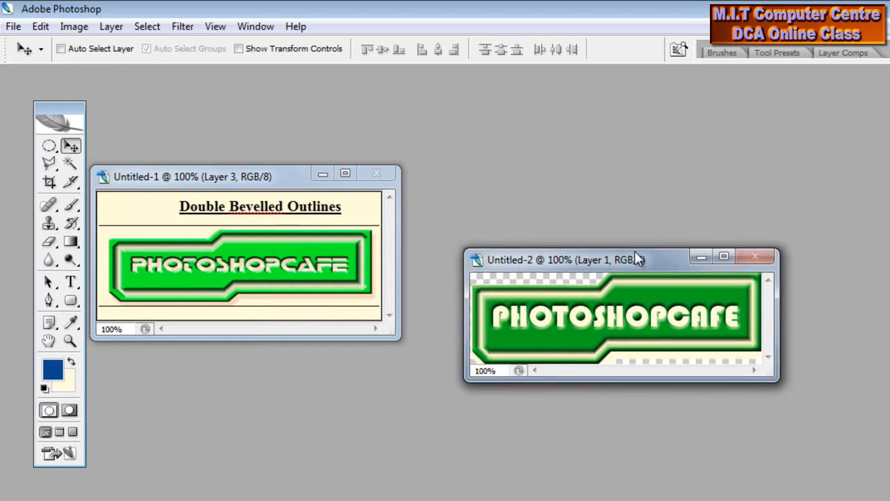
{"action": "left_click_drag", "start_coordinate": [638, 259], "coordinate": [612, 202]}
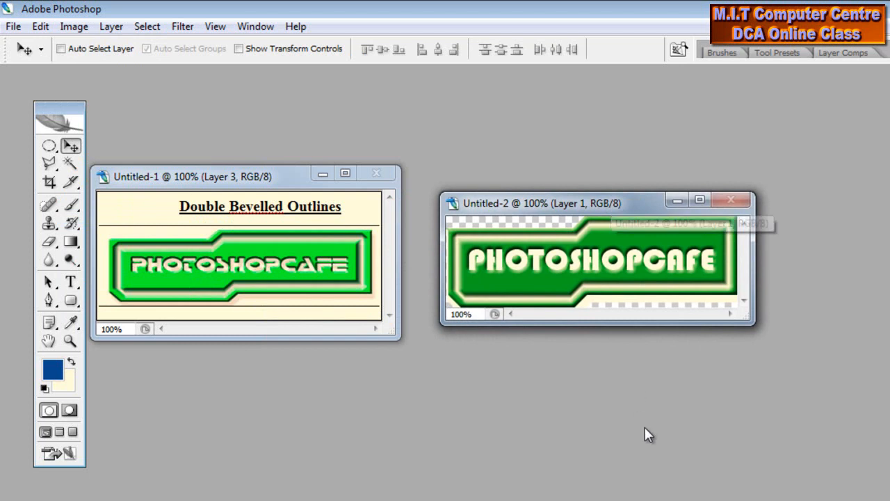